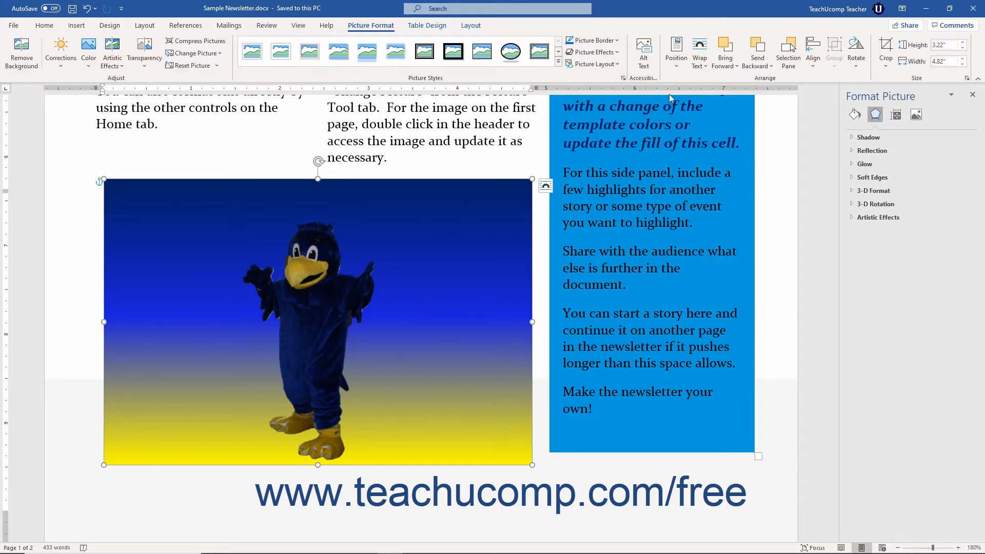
Step: Apply the first Outer shadow preset to the mascot picture and set the shadow color to the dark blue theme color
left_click(880, 116)
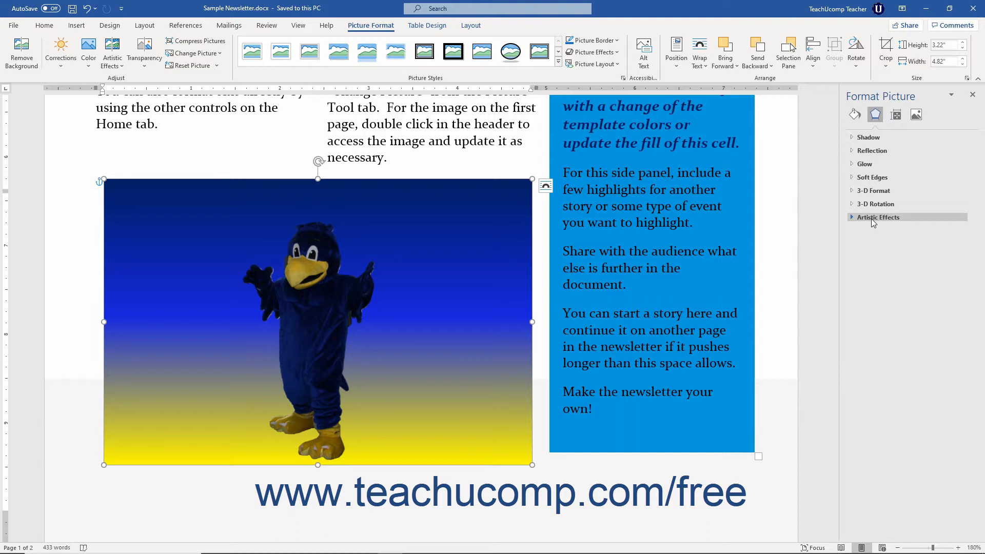
left_click(870, 138)
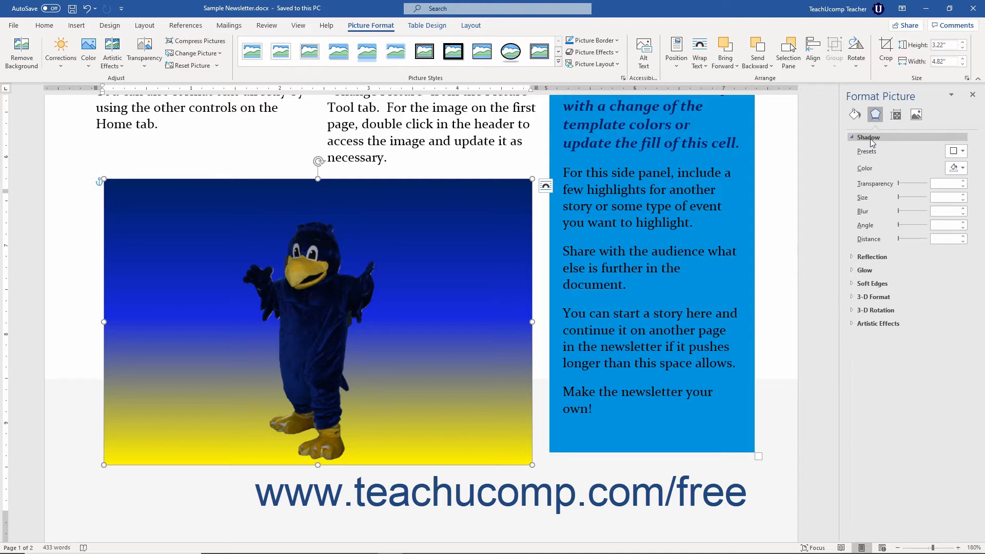
left_click(963, 152)
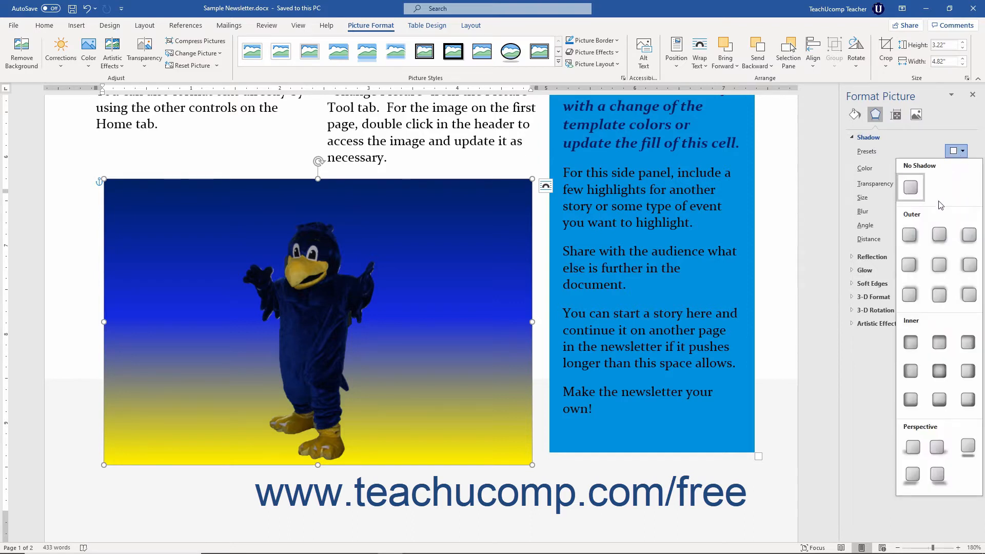
left_click(918, 238)
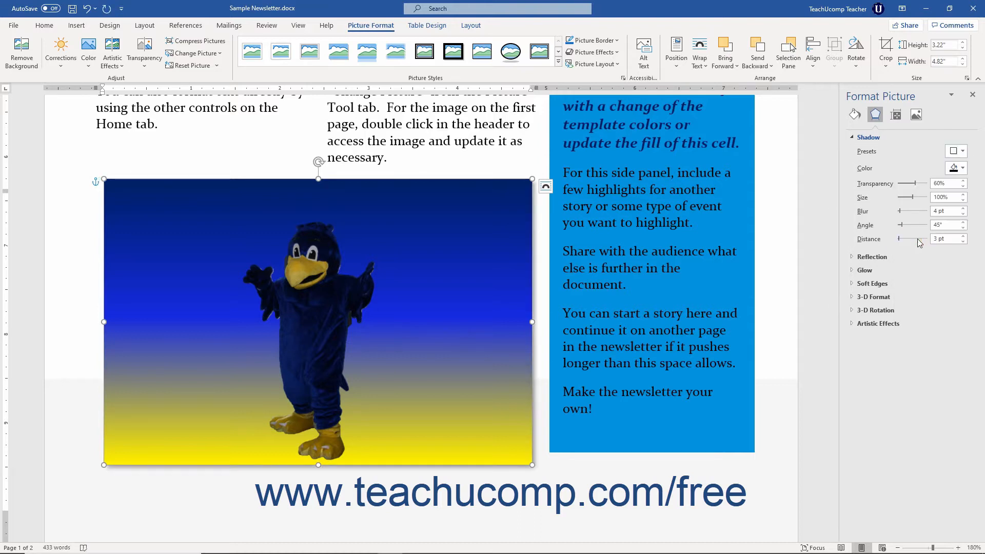
left_click(956, 171)
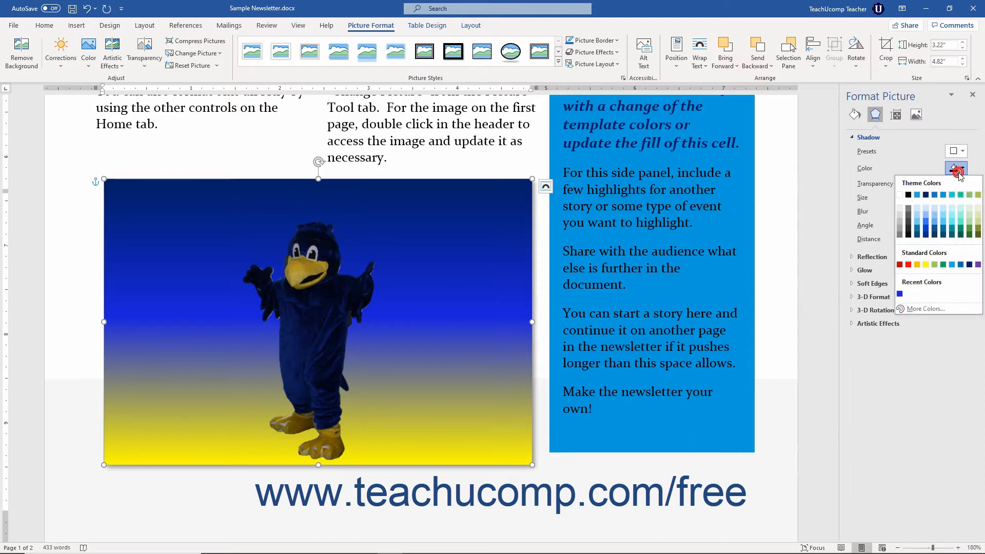
left_click(926, 195)
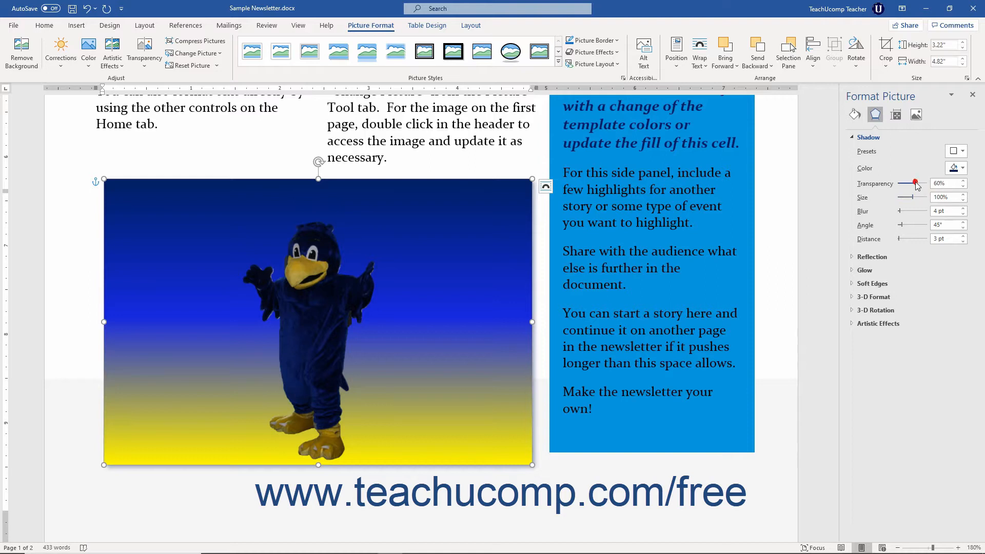
Step: Set the picture shadow's transparency to 37%, its size to 103% and its blur to 26 pt
left_click_drag(916, 185, 909, 183)
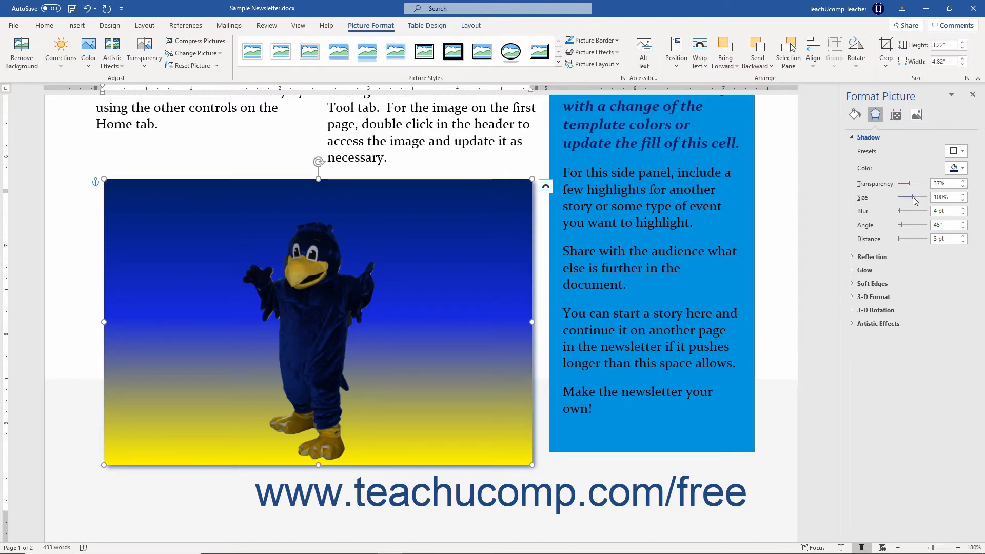
left_click_drag(913, 196, 914, 198)
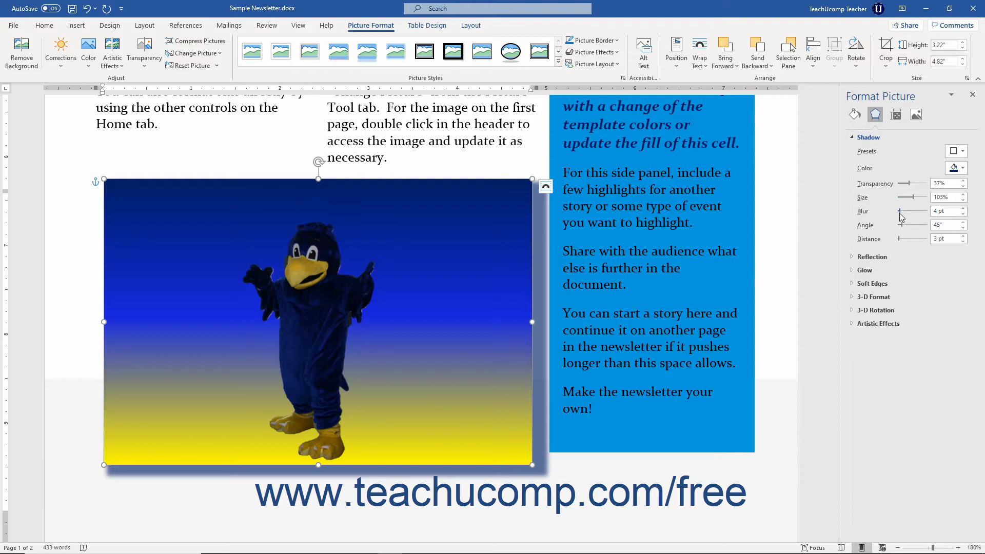
left_click_drag(899, 213, 901, 213)
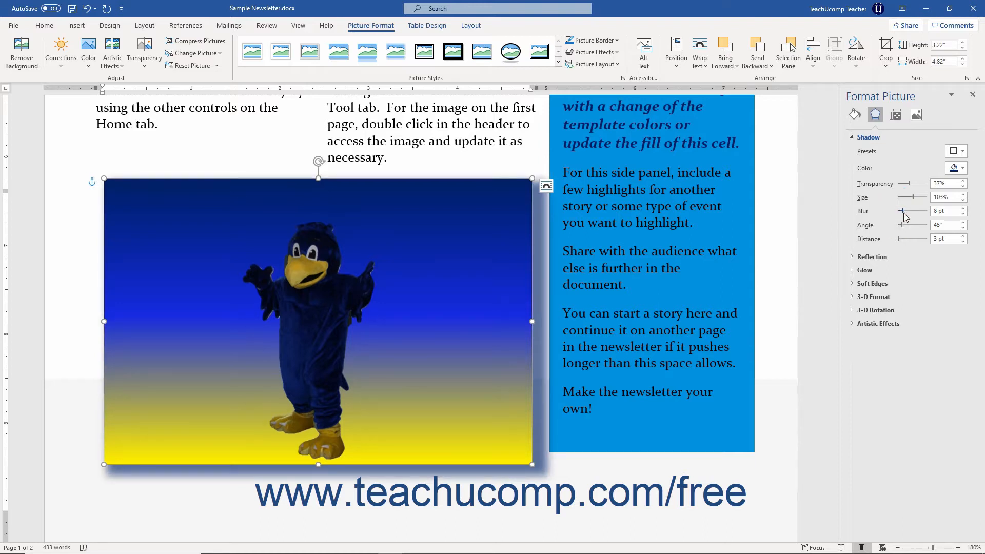
left_click_drag(906, 213, 906, 214)
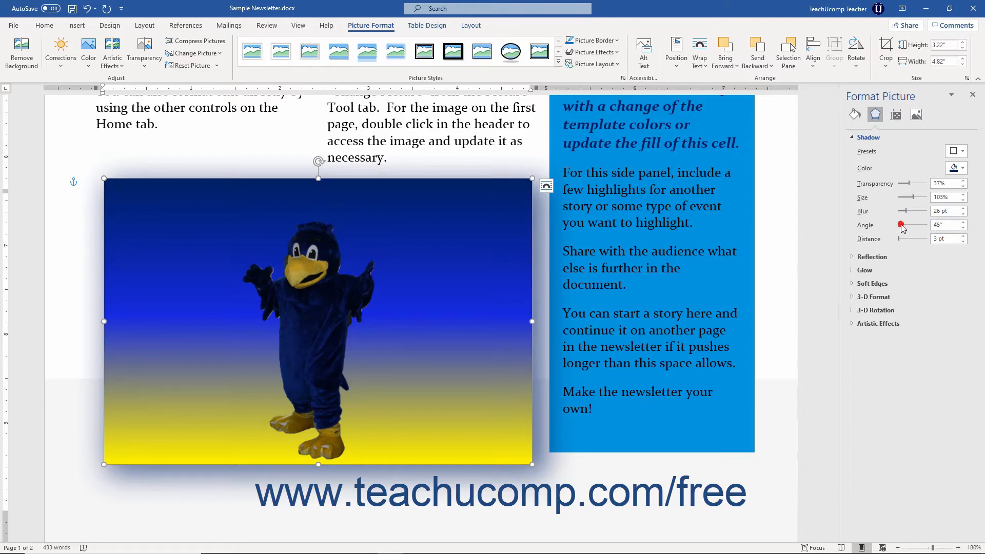
Step: Set the picture shadow's angle to 68° and its distance to 6 pt
left_click_drag(902, 224, 903, 224)
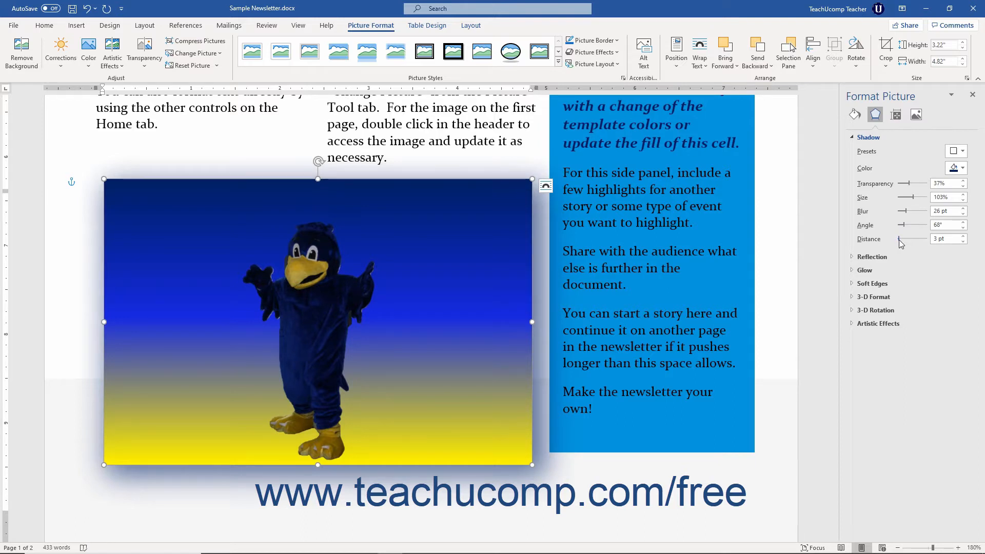
left_click(899, 239)
left_click_drag(899, 239, 900, 239)
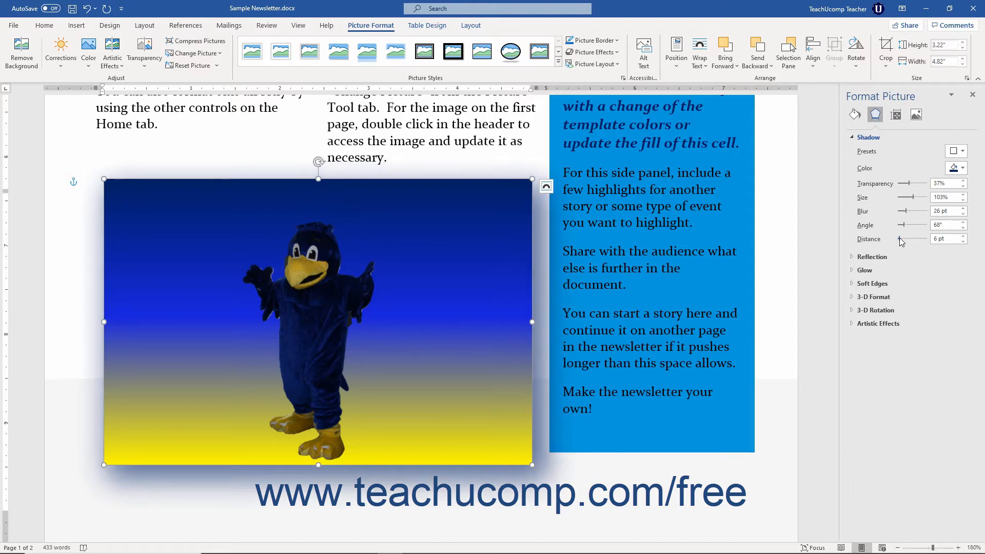
left_click(867, 138)
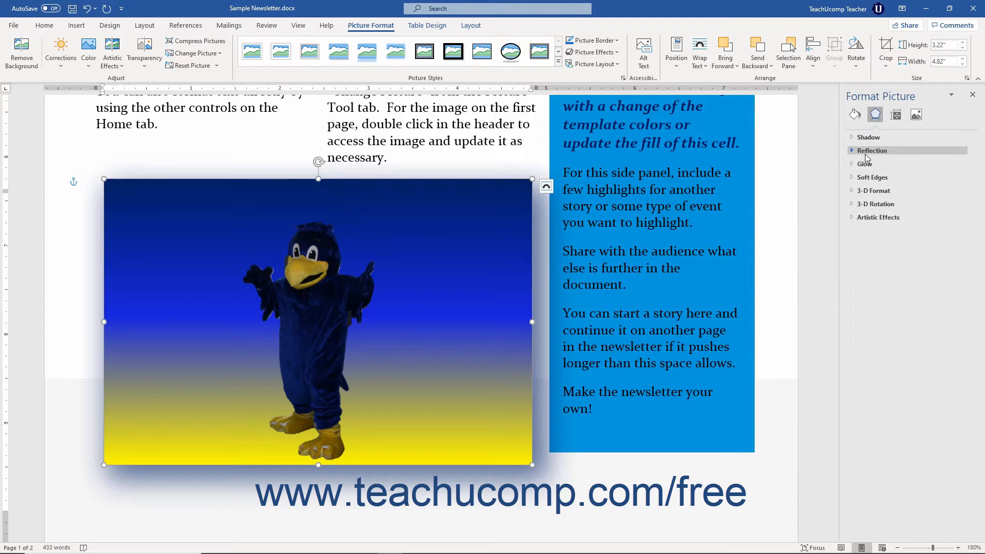
Step: Apply the middle preset of the first Reflection Variations row to the picture and set the reflection distance to 28 pt
left_click(865, 153)
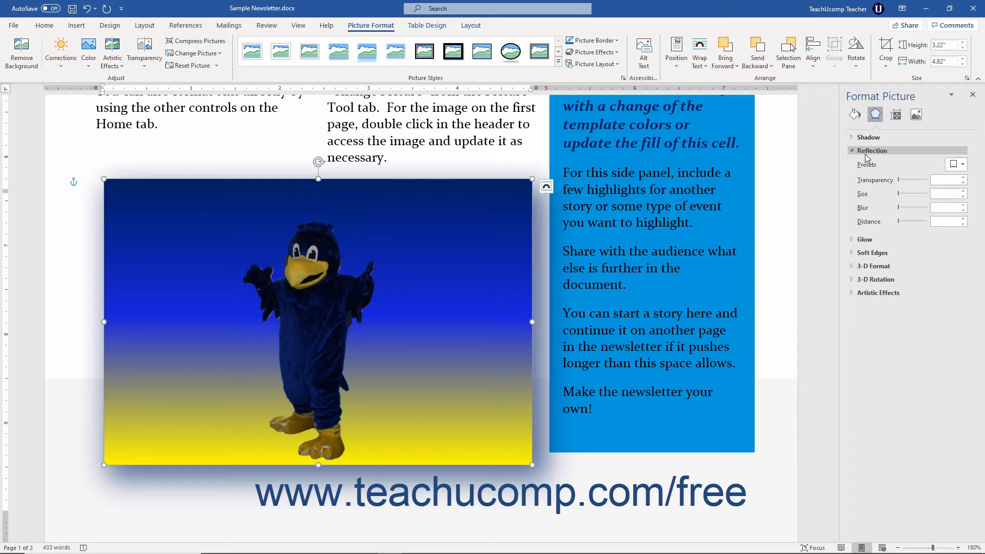
left_click(952, 166)
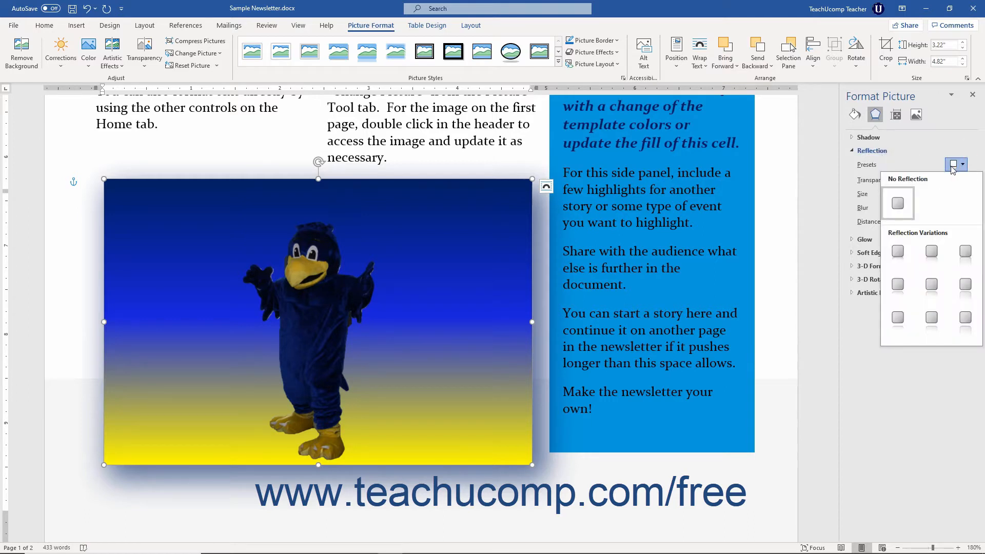
left_click(934, 249)
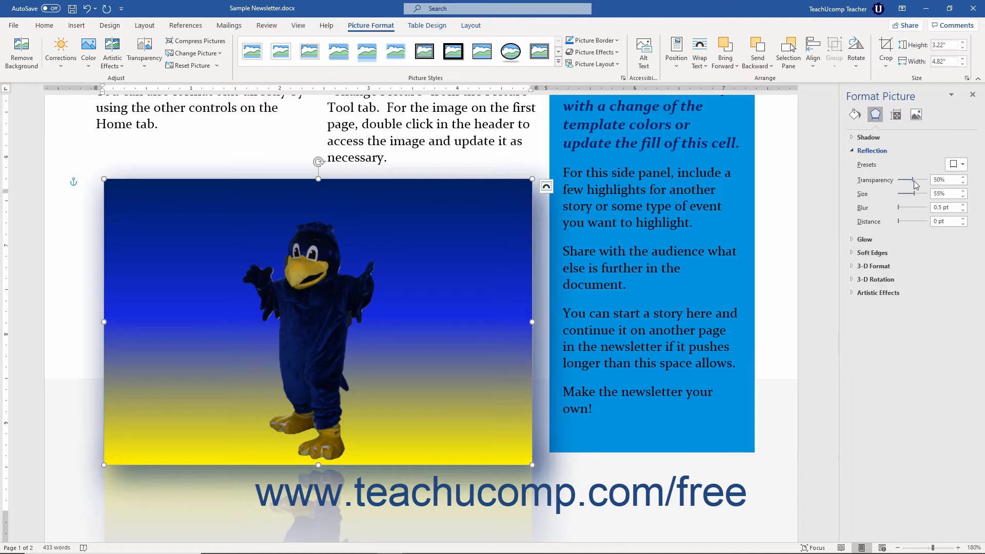
left_click(898, 220)
left_click_drag(904, 221, 907, 221)
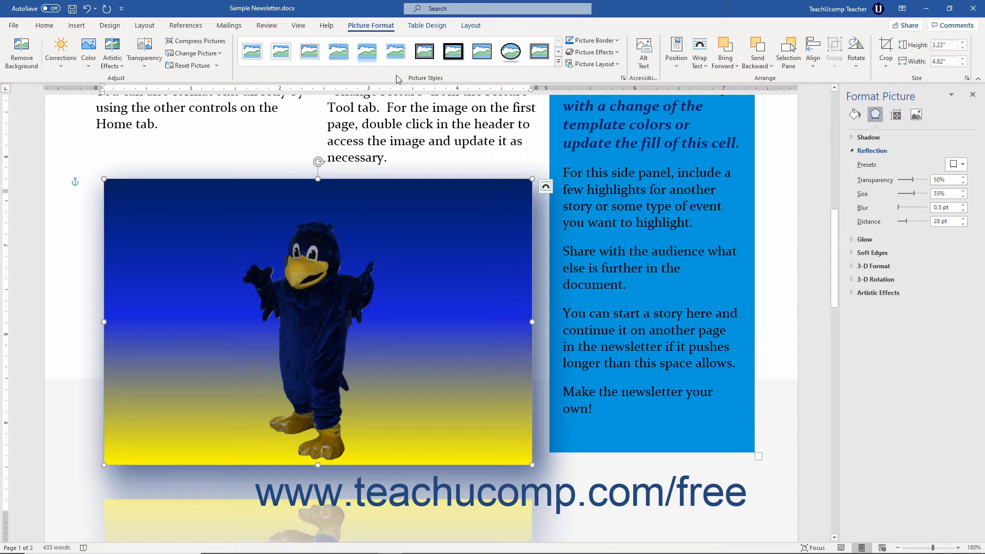
Step: Undo all the reflection and shadow changes made to the picture
left_click(95, 9)
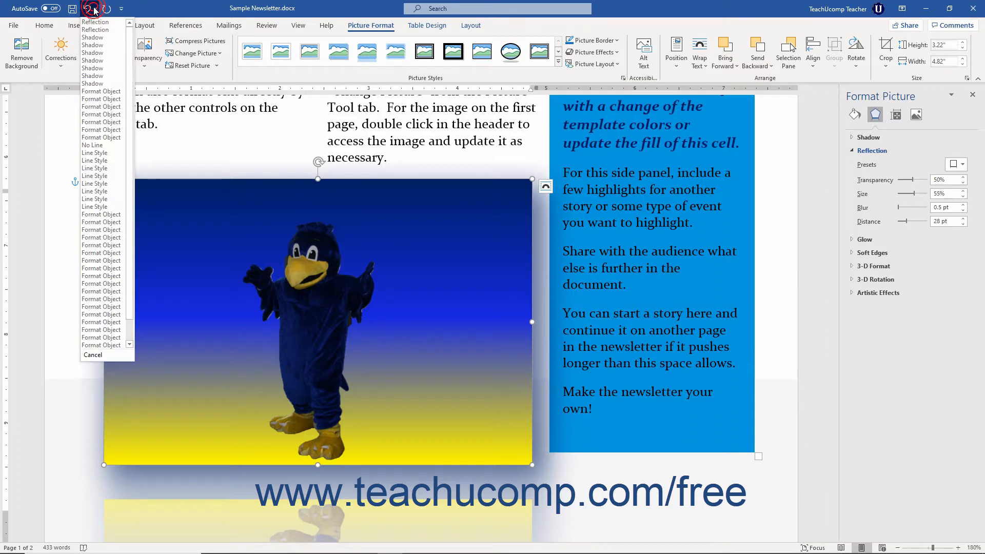
left_click(100, 86)
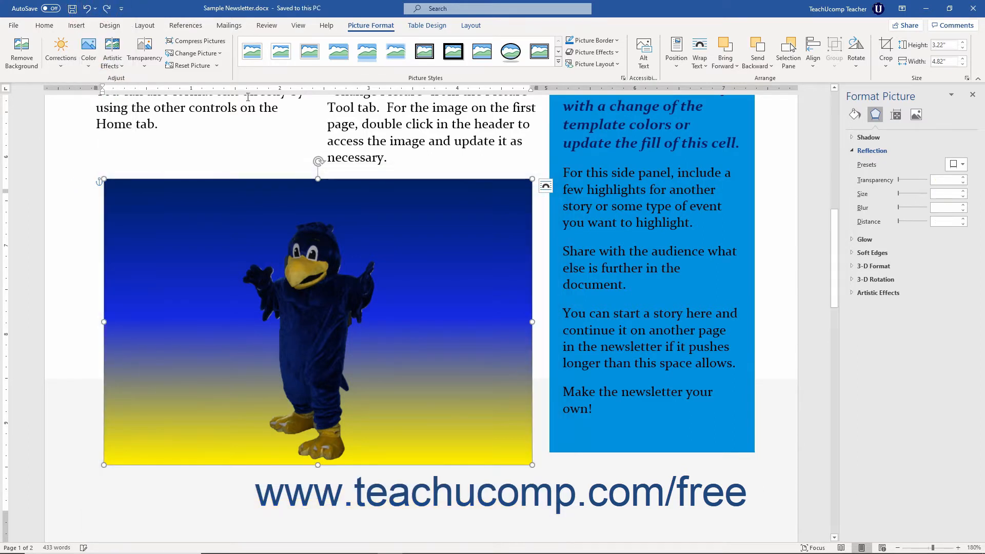
left_click(853, 150)
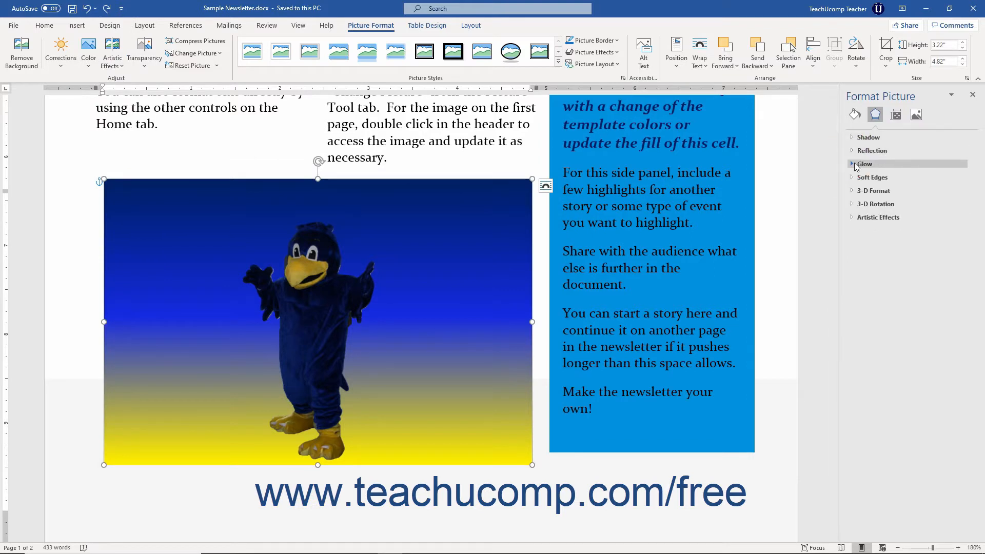
Step: Apply the blue 11 pt glow preset to the picture, recolor the glow dark blue and set its size to 20 pt
left_click(854, 164)
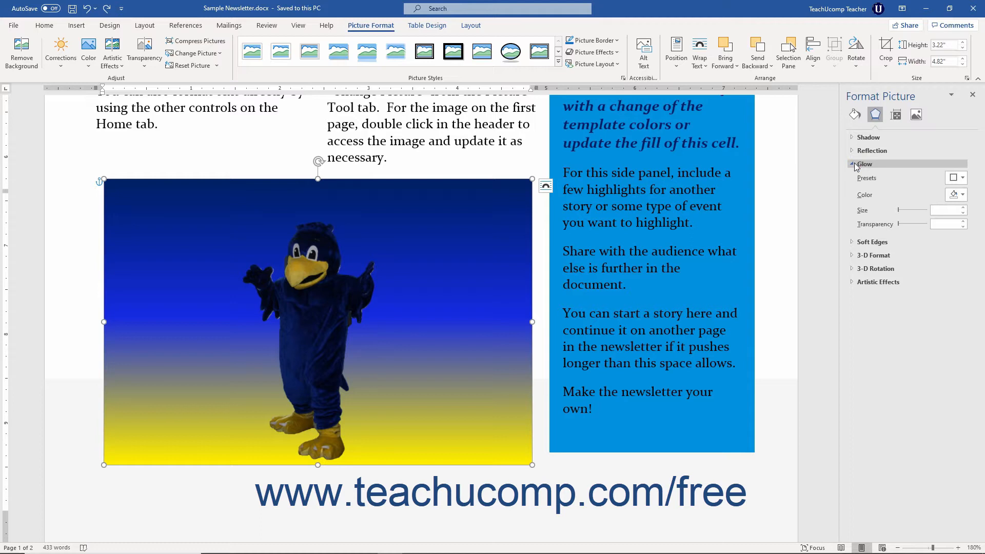
left_click(955, 177)
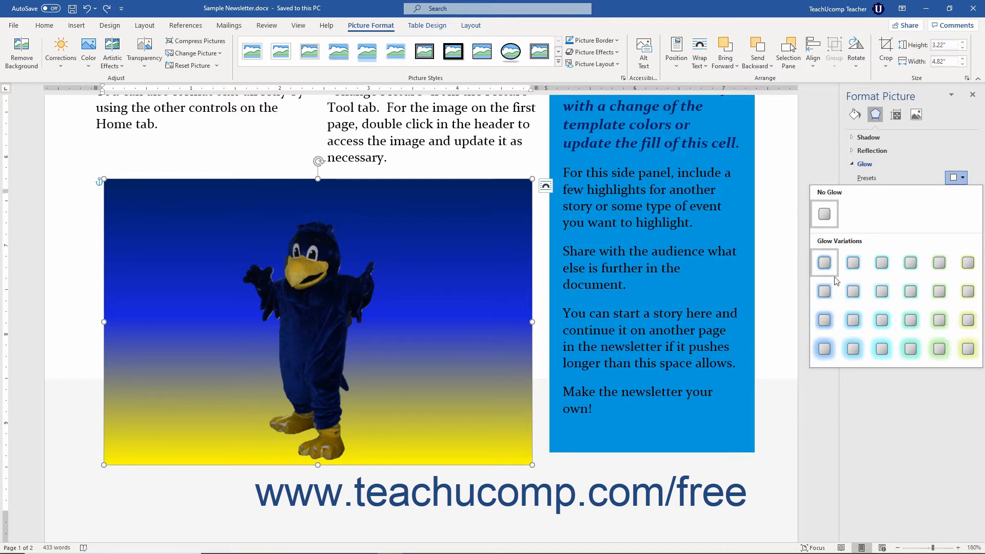
left_click(831, 318)
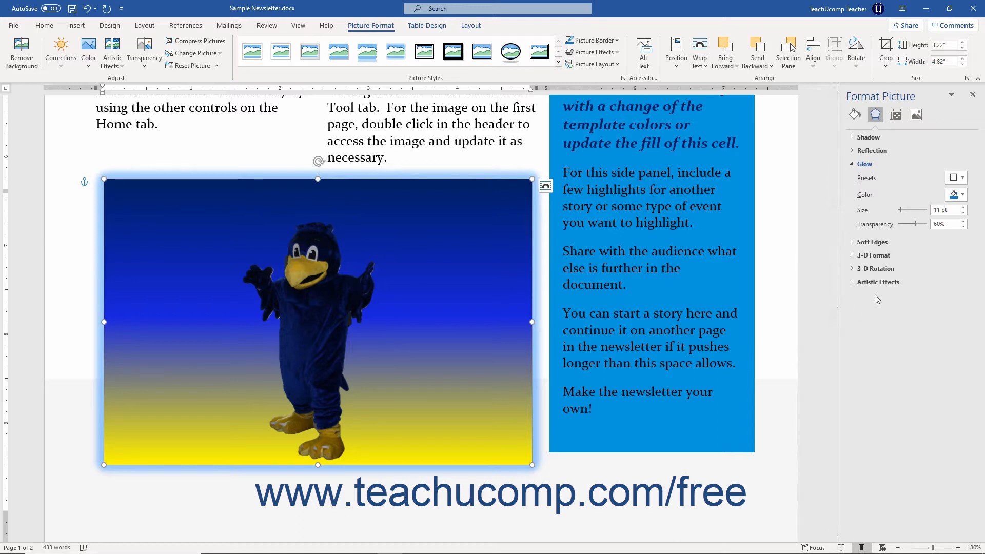
left_click(953, 195)
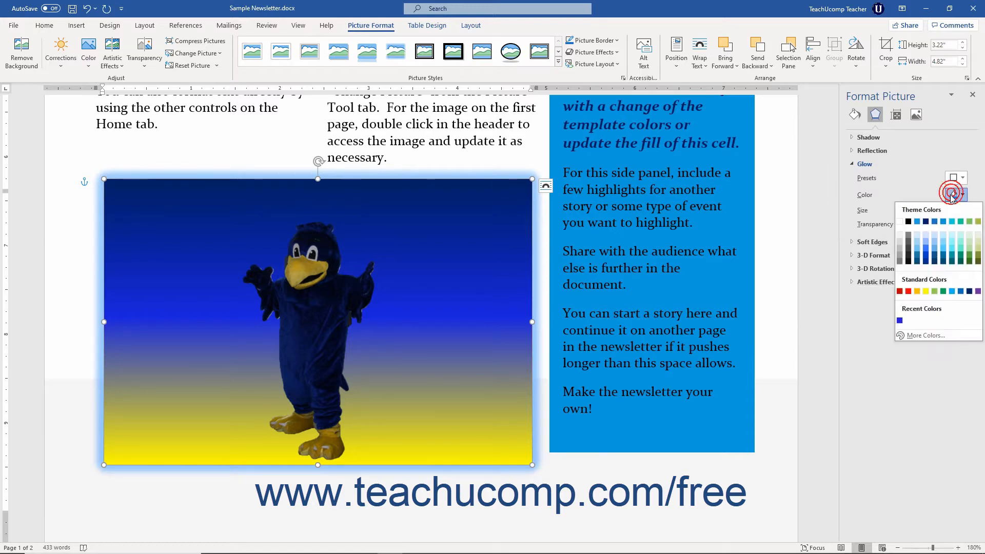
left_click(925, 224)
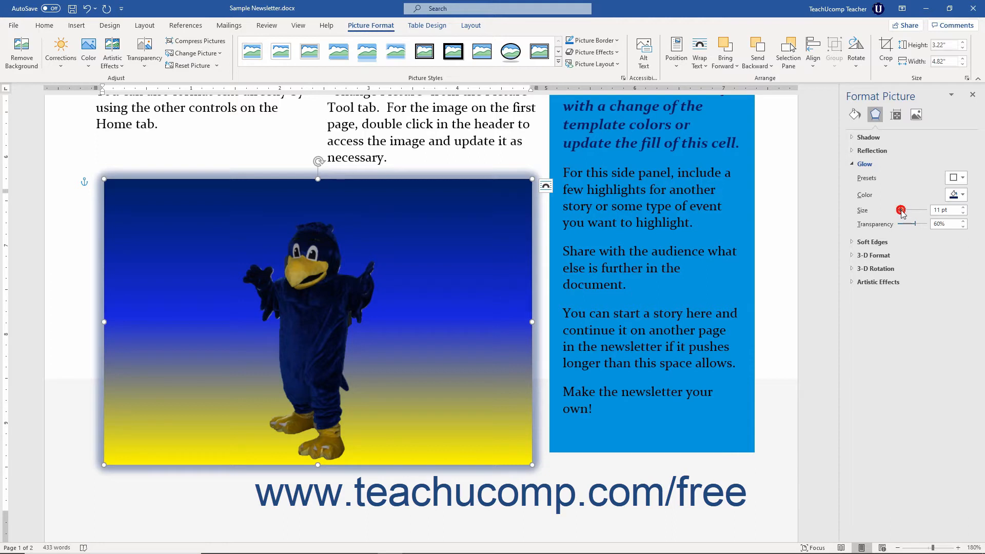
left_click(903, 214)
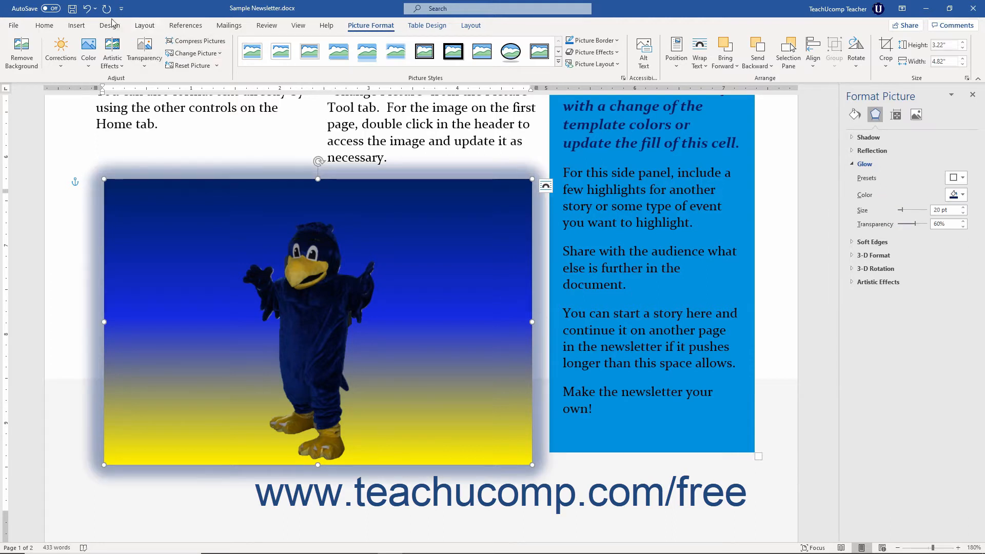
Step: Undo all the glow changes made to the picture
left_click(95, 8)
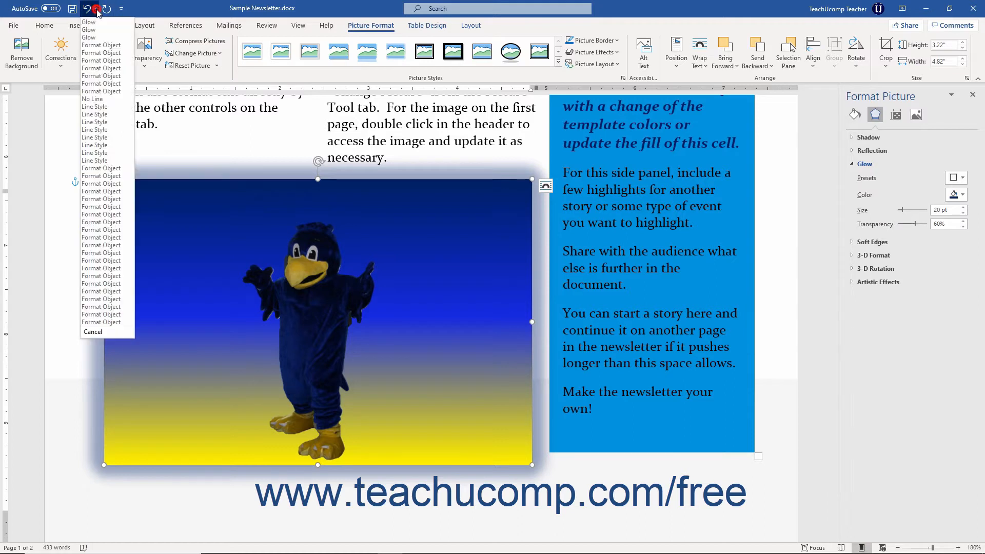
left_click(95, 37)
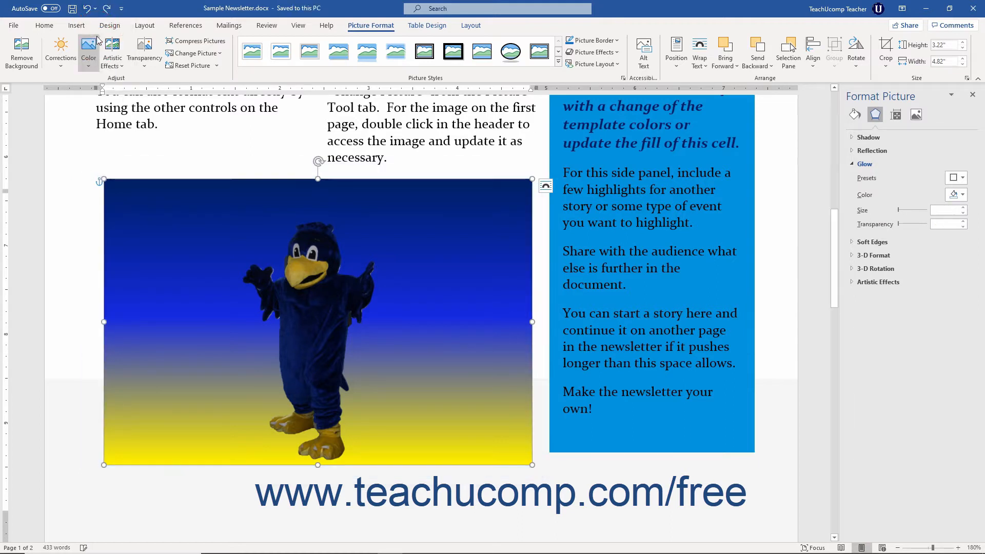
left_click(862, 163)
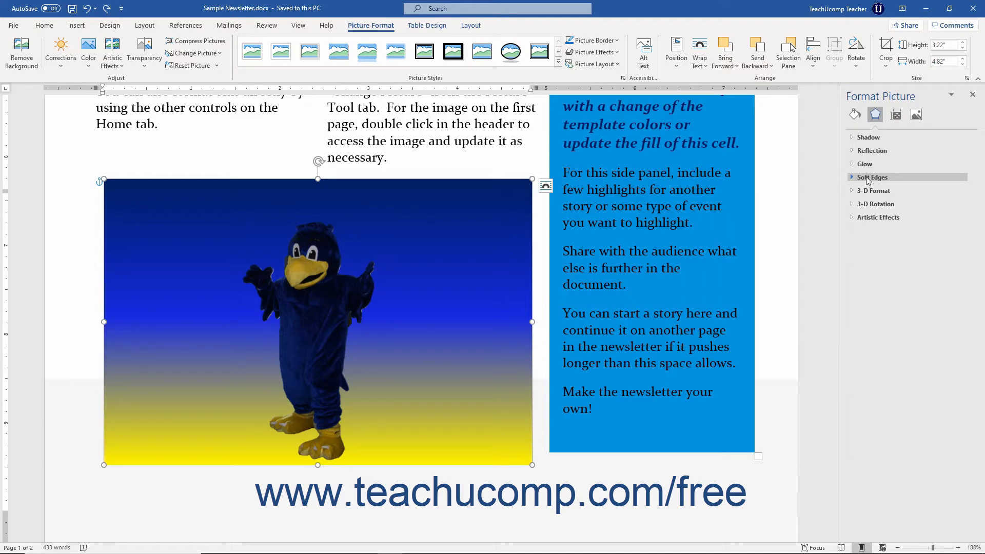
Step: Apply the 10 pt soft edges preset to the picture and reduce the soft edges size to 0 pt
left_click(866, 177)
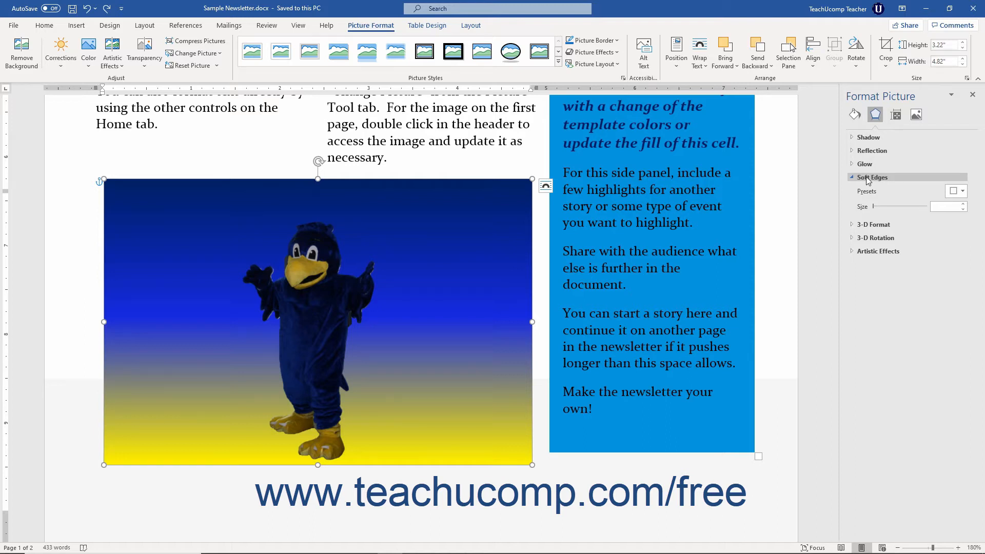
left_click(952, 192)
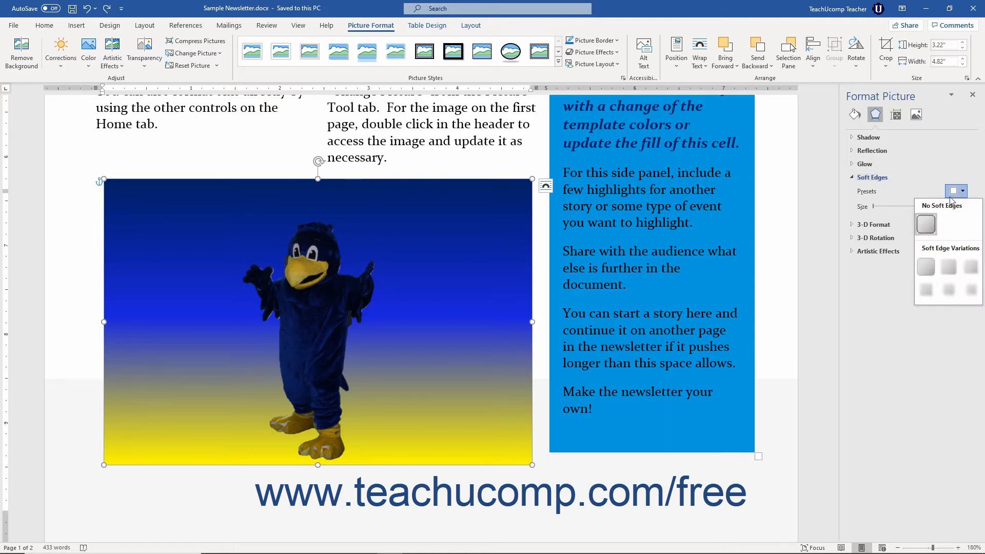
left_click(933, 294)
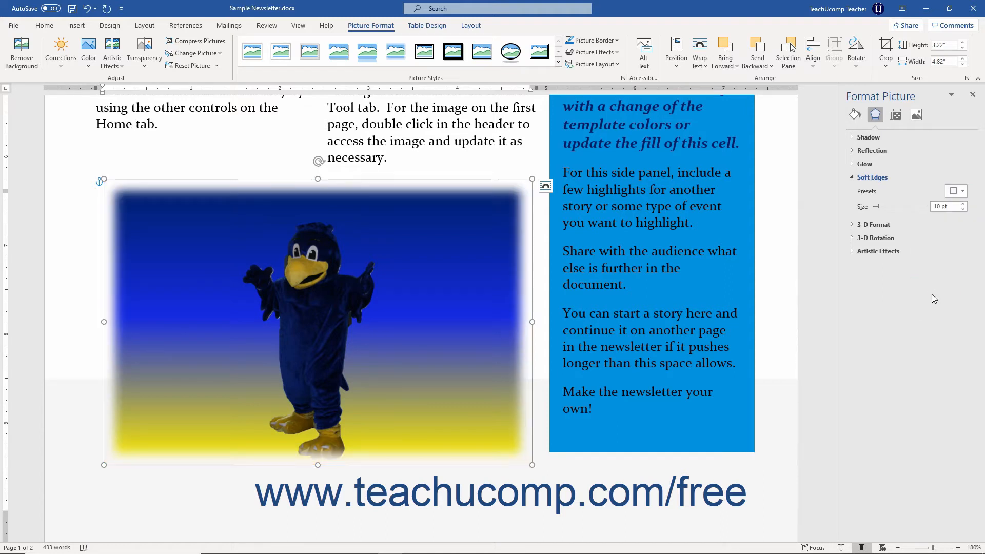
left_click(877, 207)
left_click_drag(878, 209, 860, 207)
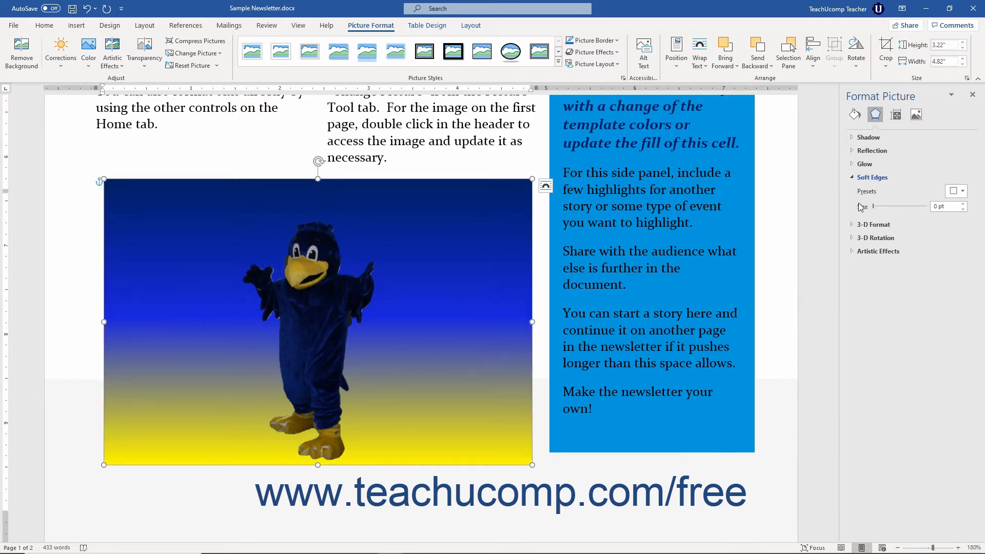
left_click(852, 177)
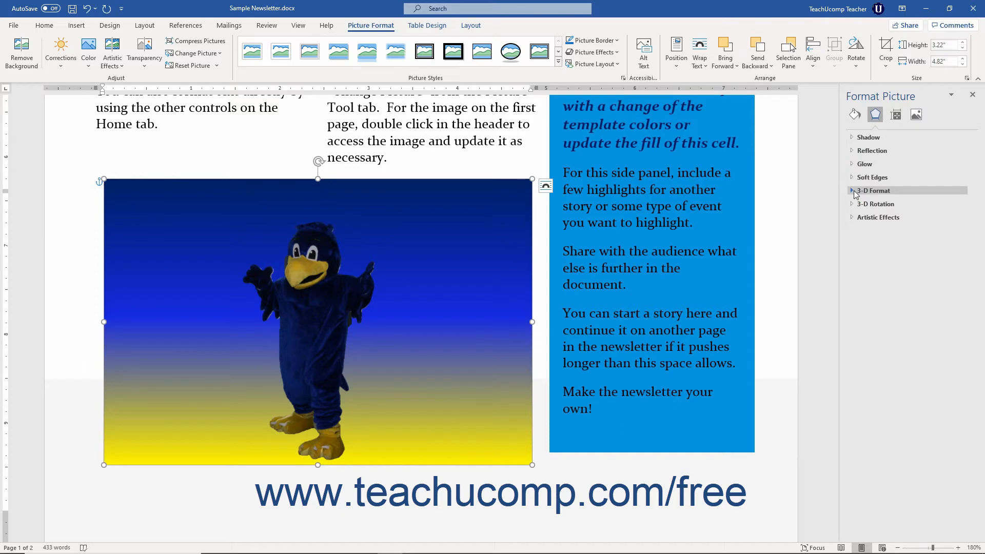
Step: Apply the first bevel preset as the picture's top bevel in the 3-D format settings
left_click(854, 191)
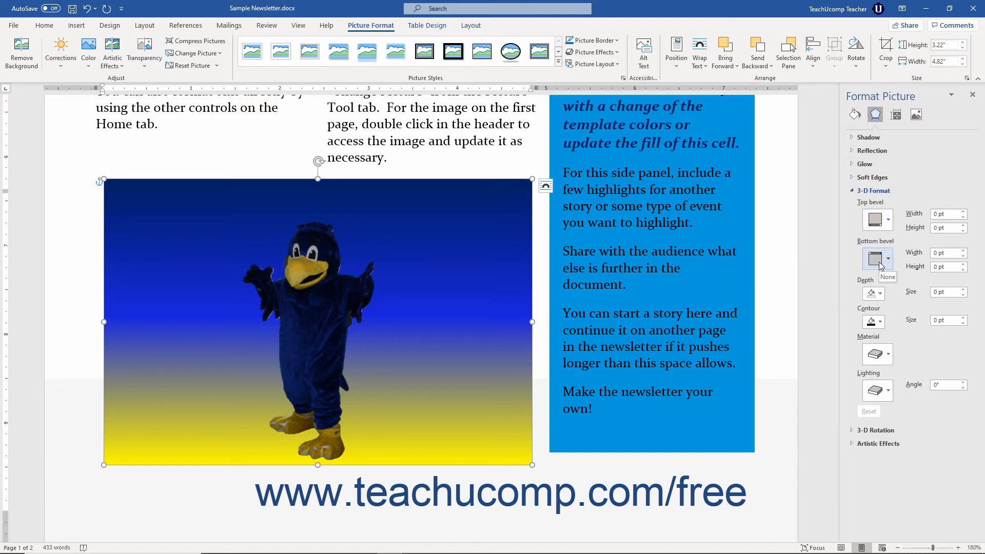
left_click(878, 221)
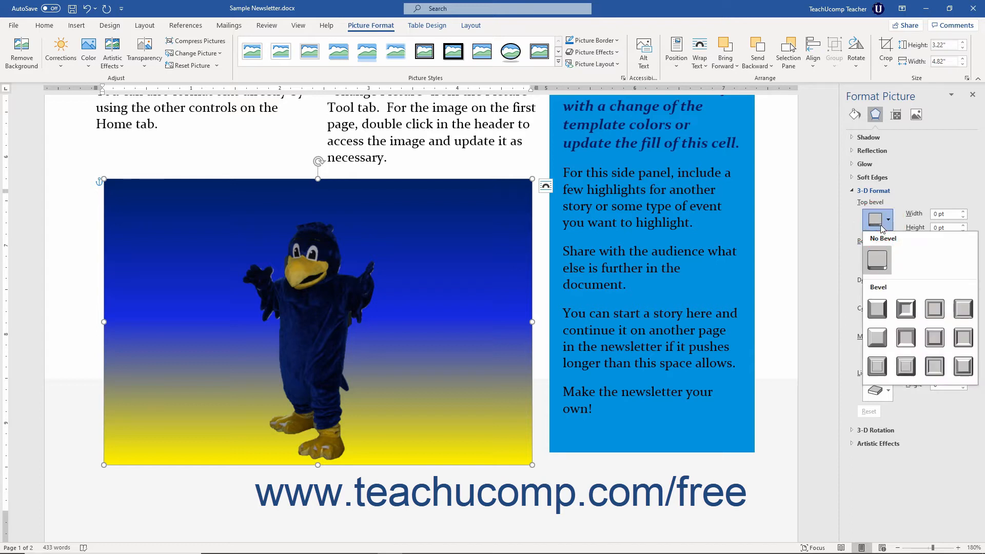
left_click(877, 307)
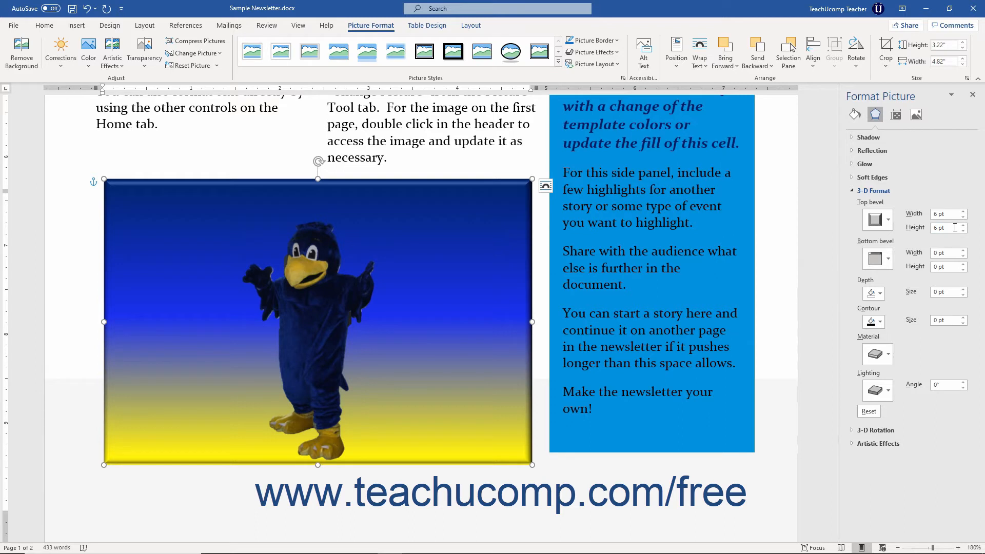
Step: Set both the width and the height of the picture's top bevel to 9 pt
left_click(963, 212)
left_click(963, 211)
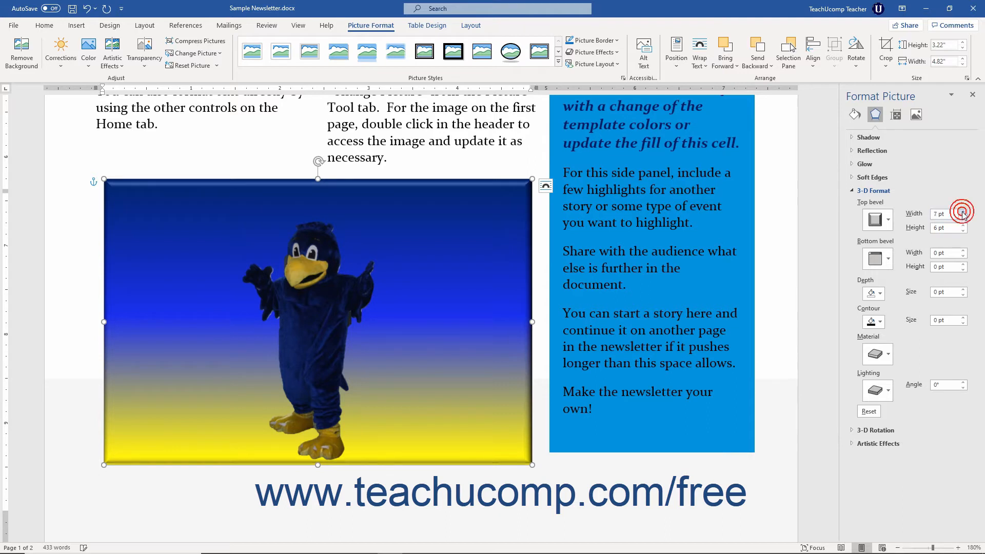
left_click(964, 211)
left_click(963, 212)
left_click(963, 212)
left_click(963, 212)
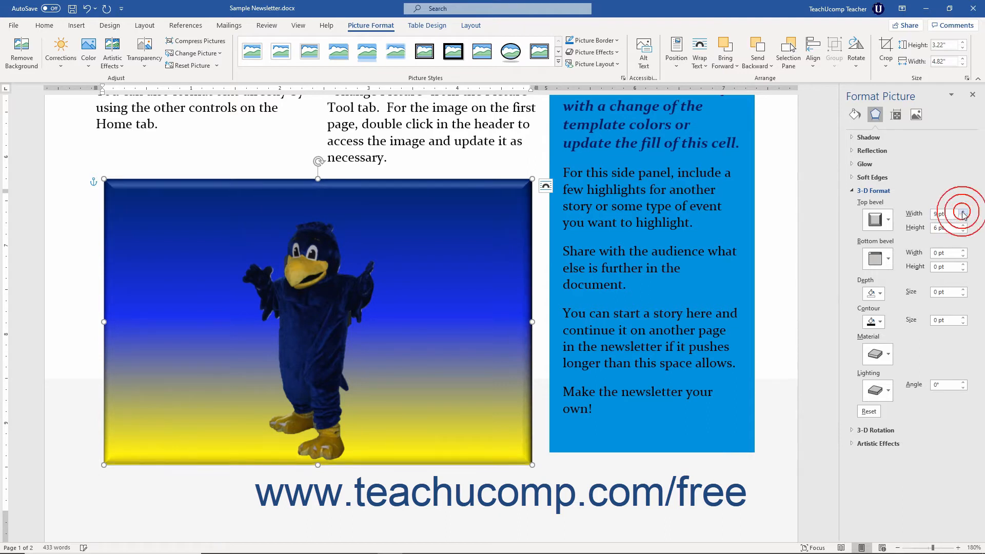
left_click(963, 225)
left_click(963, 226)
left_click(963, 226)
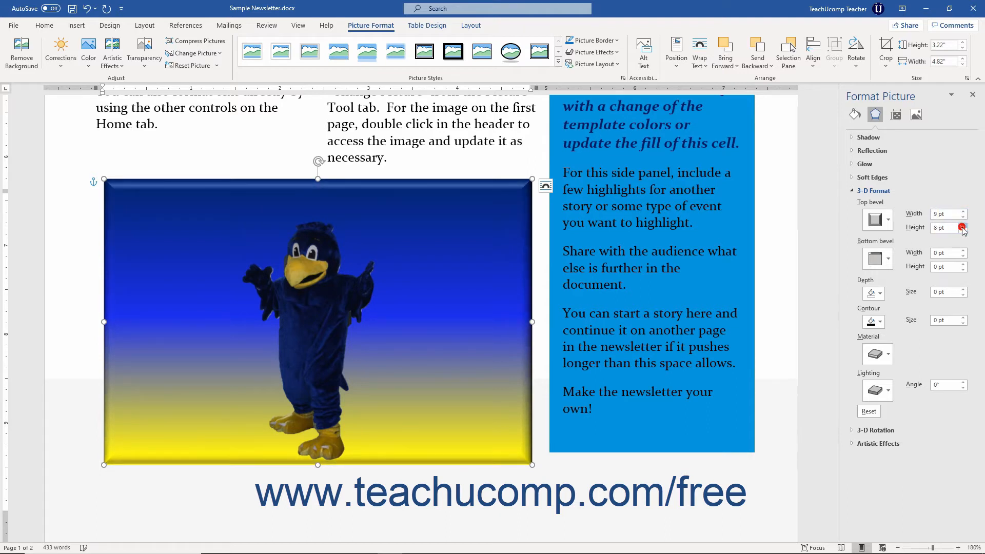
left_click(962, 226)
left_click(962, 226)
left_click(962, 226)
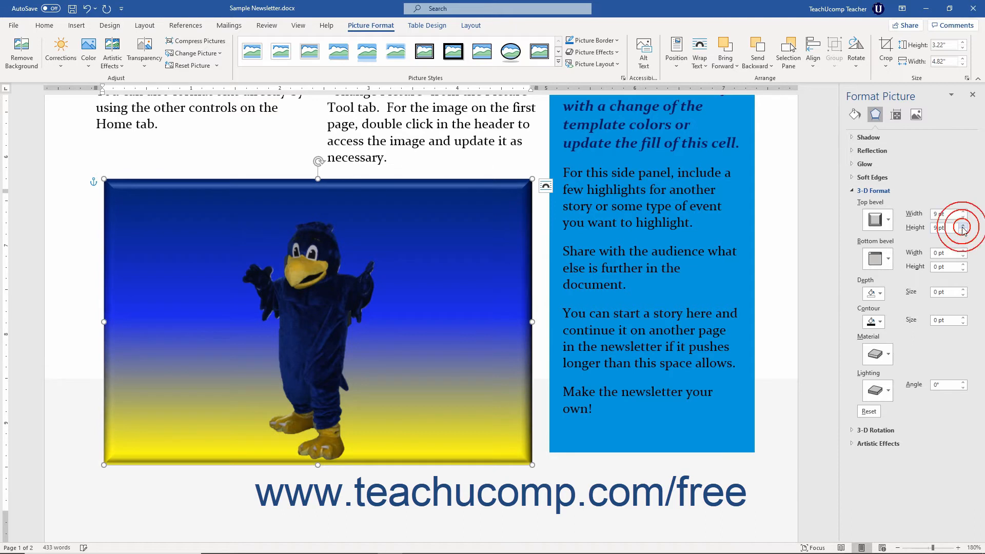
Step: Set the picture's 3-D depth color to Automatic and its depth size to 5 pt
left_click(877, 294)
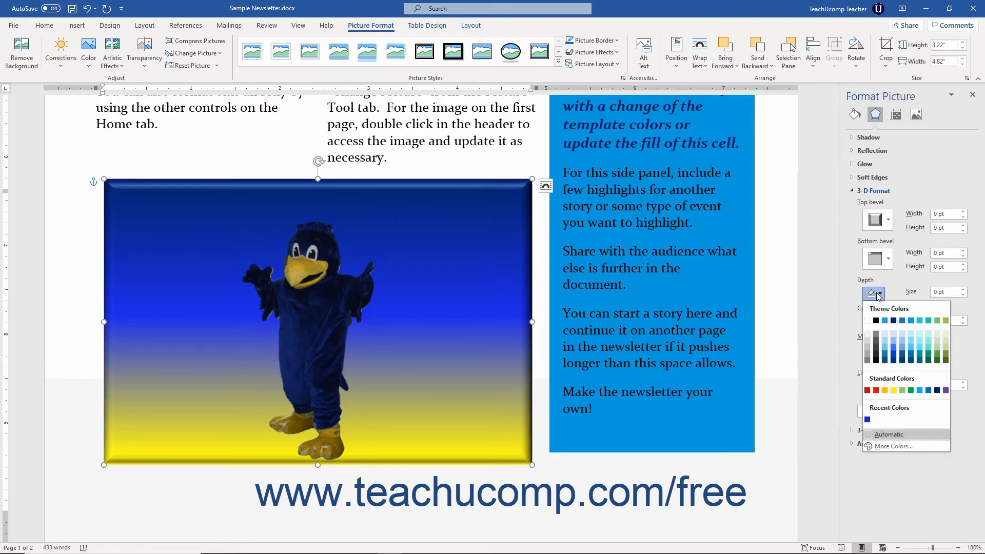
left_click(898, 434)
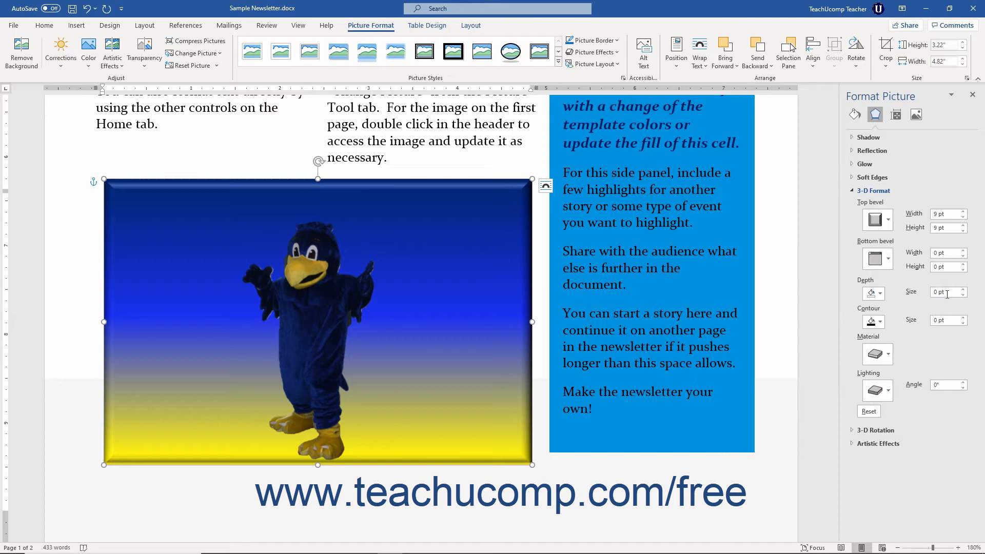
left_click(963, 290)
left_click(963, 289)
left_click(963, 290)
left_click(963, 289)
left_click(962, 290)
left_click(963, 289)
left_click(963, 290)
left_click(962, 290)
left_click(963, 289)
Step: Give the picture the first special effect material and the second cool lighting preset
left_click(880, 323)
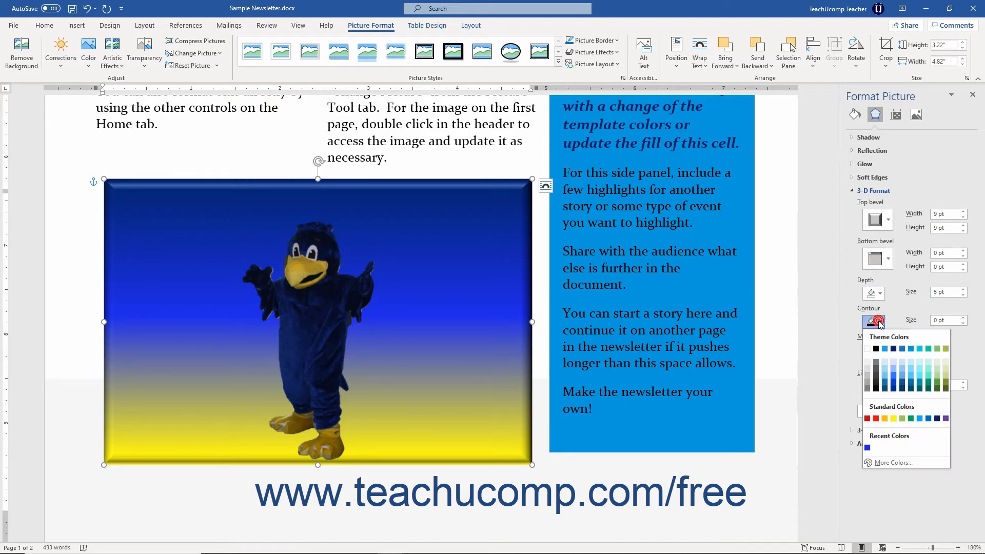
left_click(880, 323)
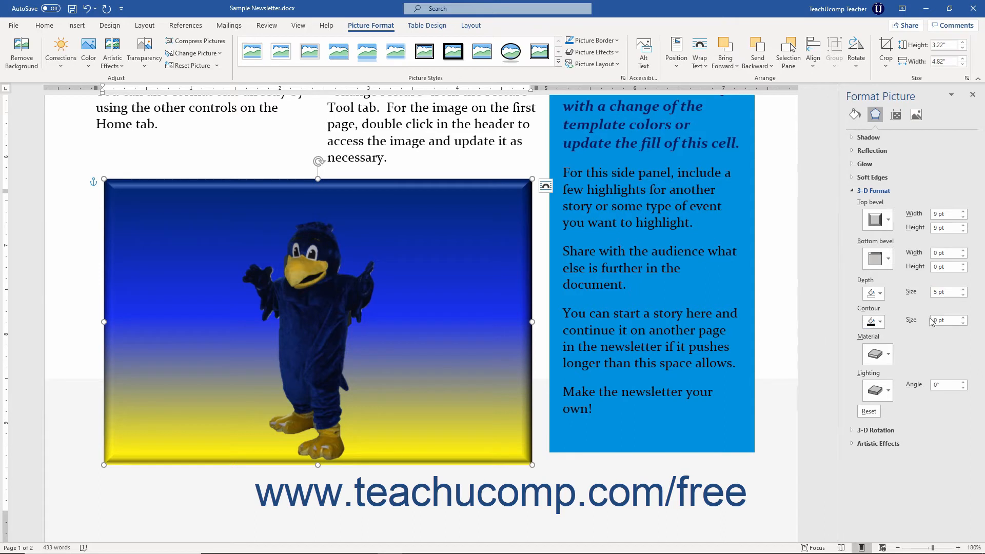
left_click(888, 356)
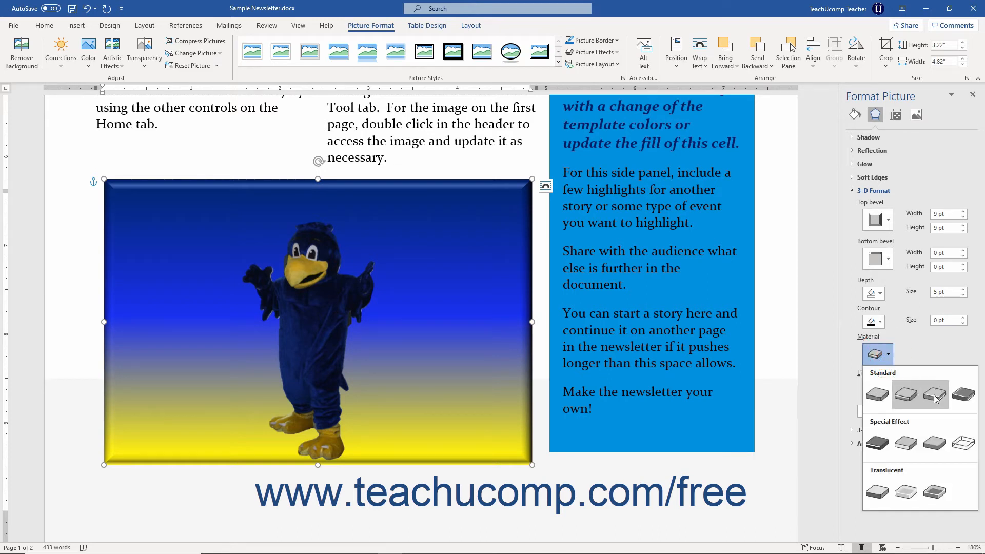
left_click(878, 444)
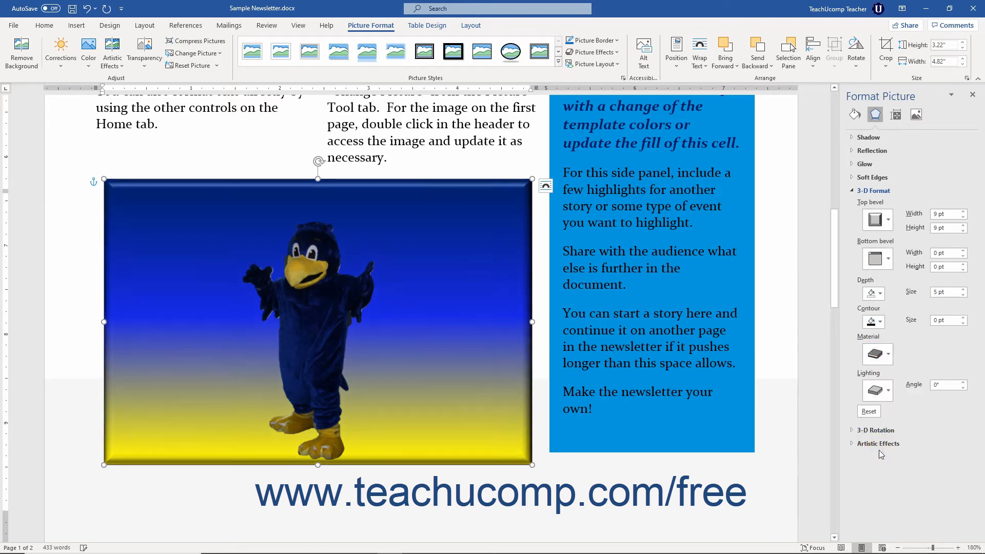
left_click(887, 391)
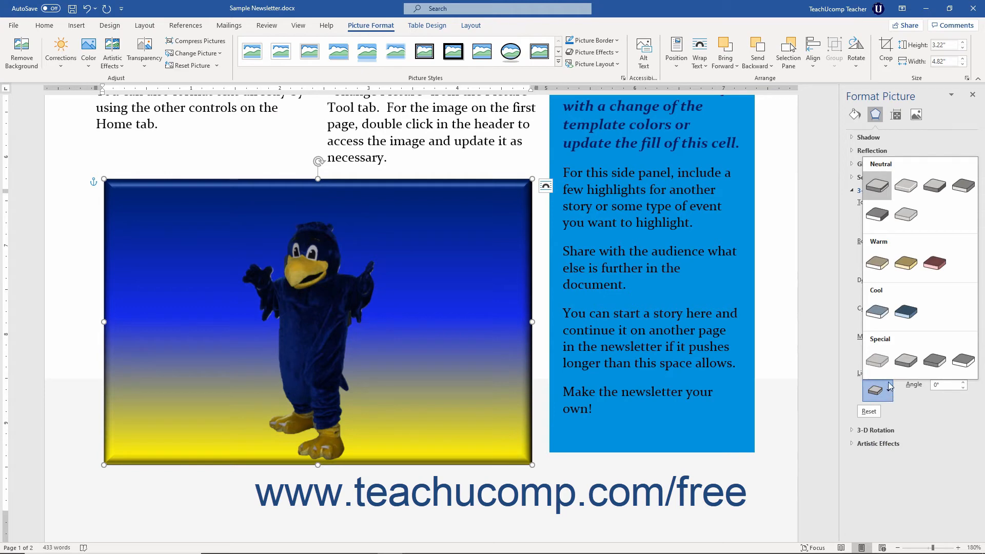
left_click(906, 311)
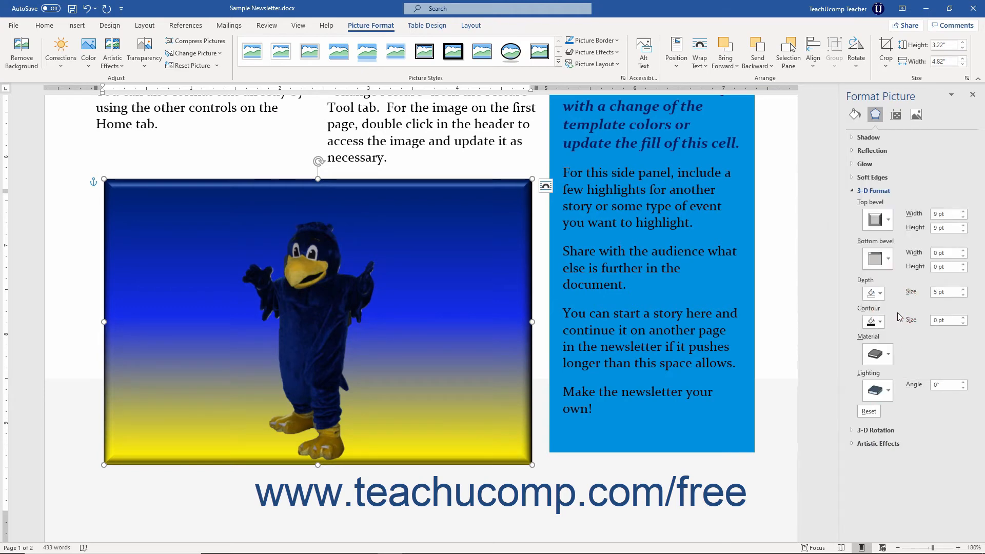
Step: Set the lighting angle of the picture's 3-D format to 180°
left_click(961, 382)
left_click(961, 382)
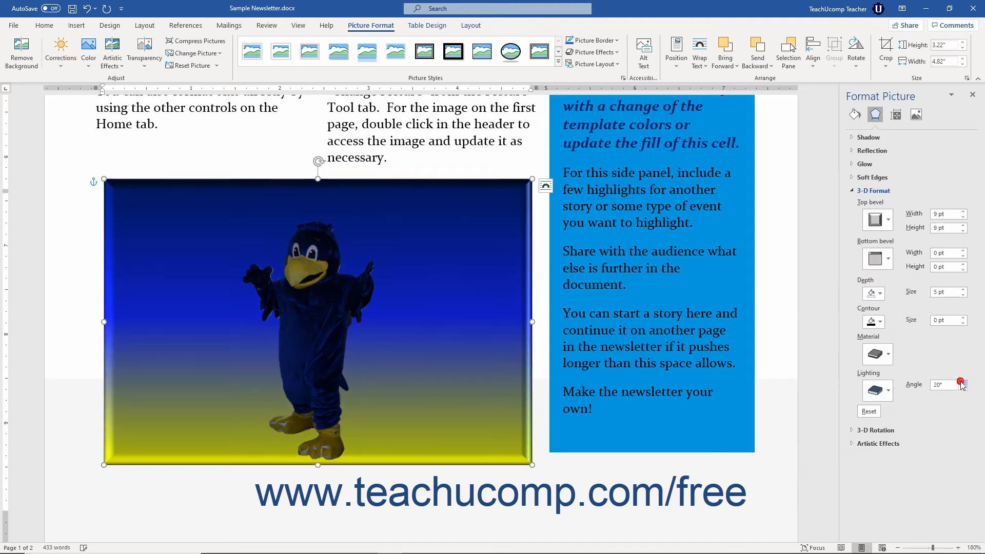
left_click(961, 382)
left_click(961, 381)
left_click(961, 382)
left_click(961, 381)
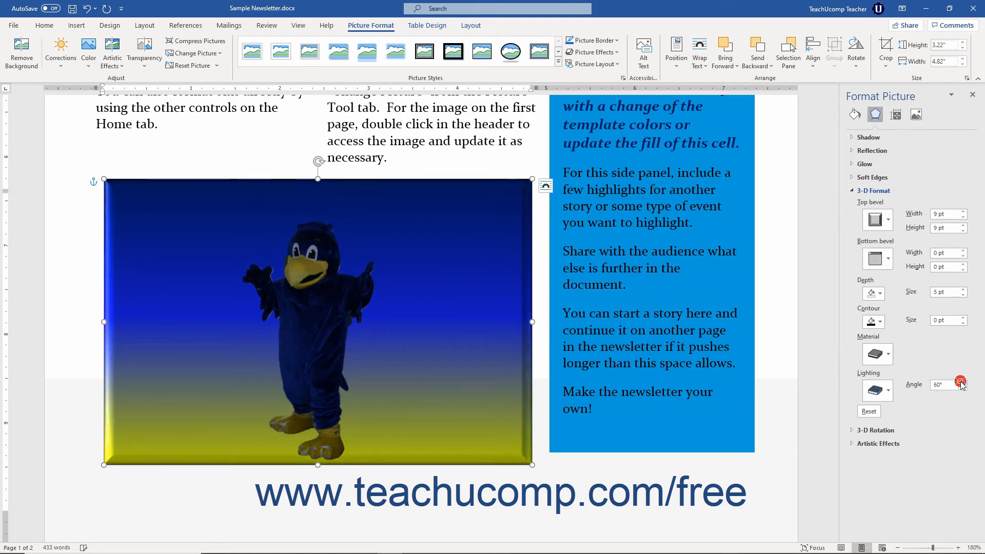
left_click(961, 382)
left_click(960, 382)
left_click(961, 382)
left_click(961, 382)
left_click(960, 381)
left_click(960, 382)
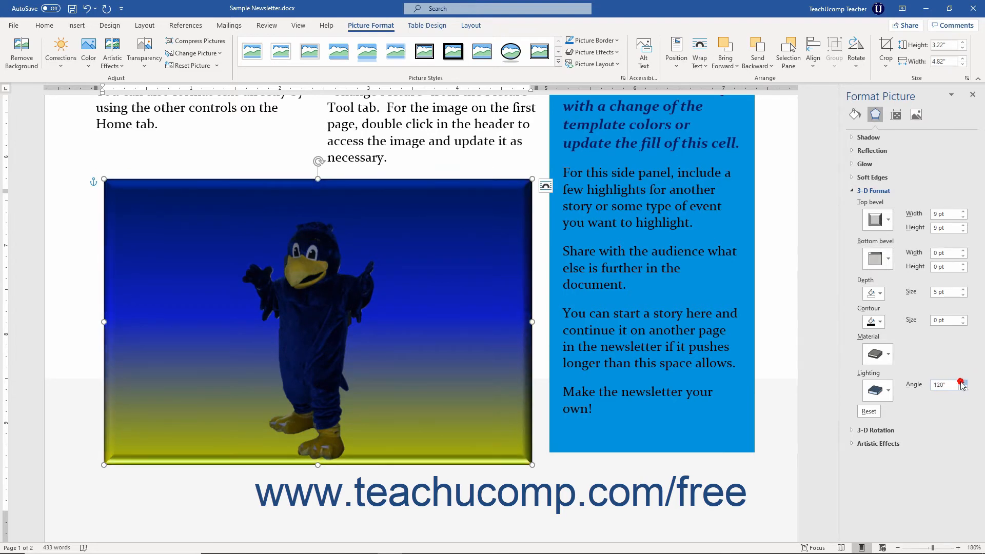
left_click(961, 382)
left_click(960, 382)
left_click(961, 382)
left_click(961, 381)
left_click(961, 382)
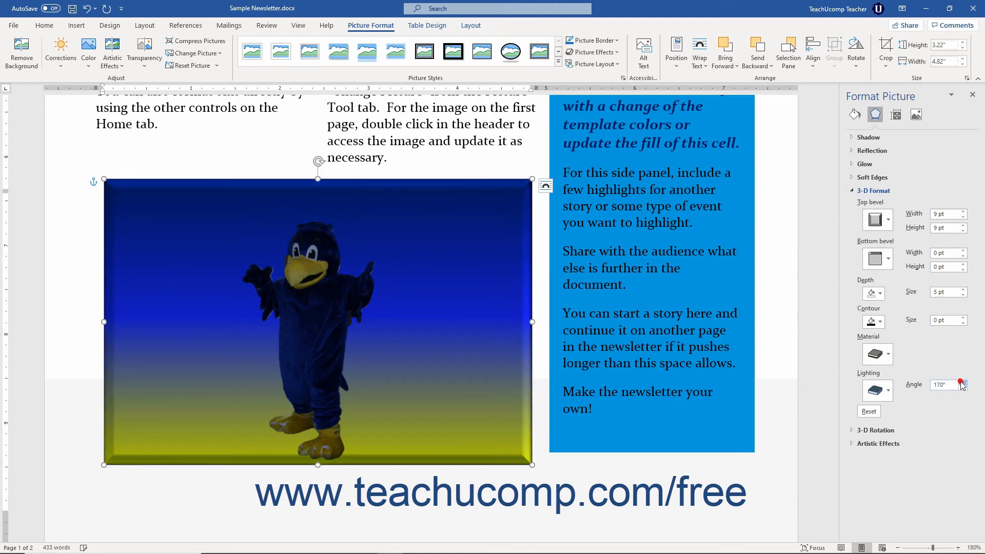
left_click(960, 382)
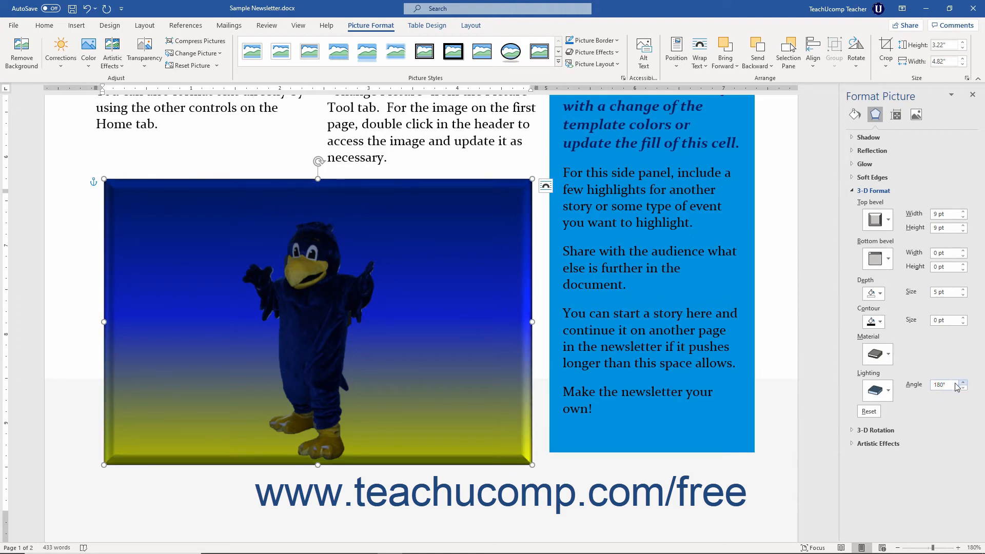
Step: Reset all the 3-D format settings of the picture and collapse that section
left_click(869, 411)
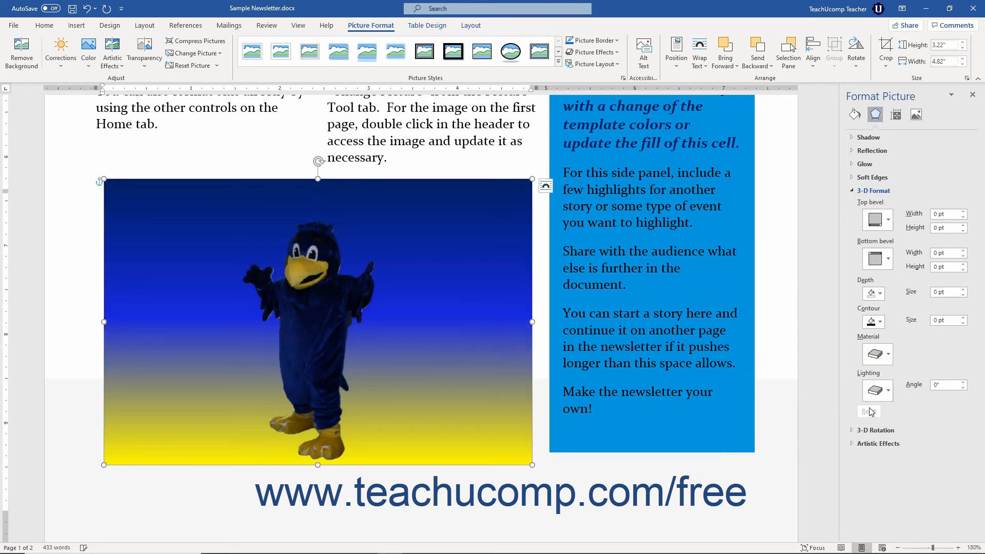
left_click(853, 194)
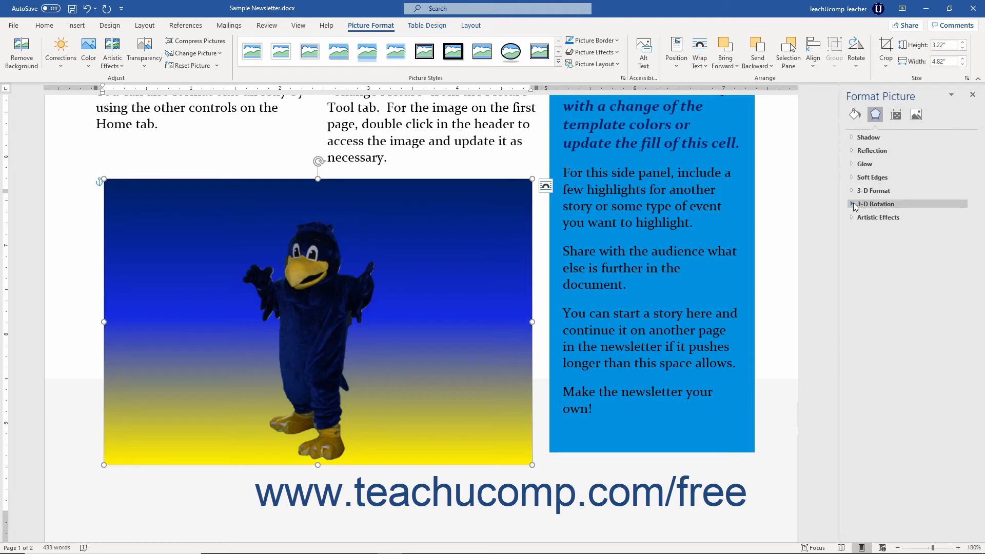
Step: Apply the second 3-D rotation preset in the last perspective row to the picture and set its Z rotation to 352.1°
left_click(853, 204)
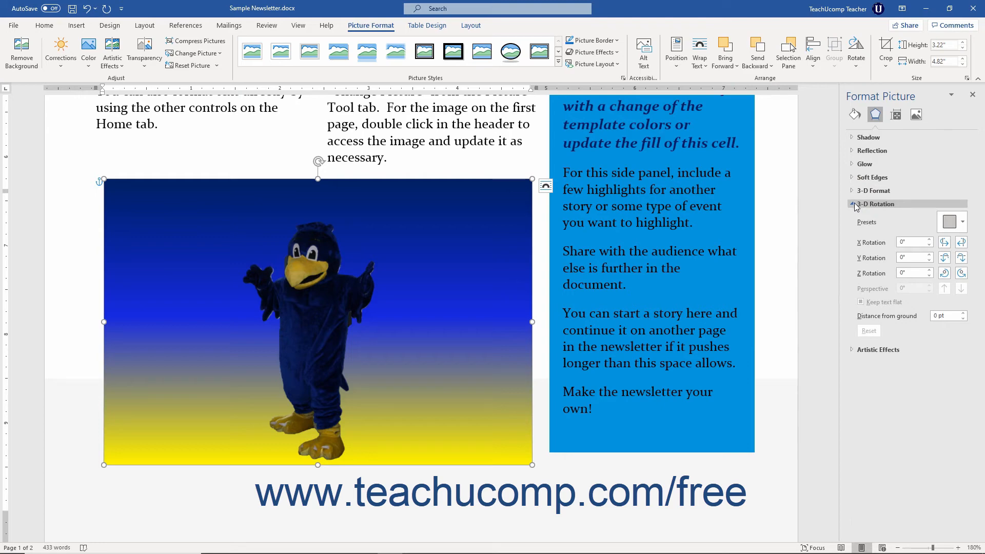
left_click(947, 224)
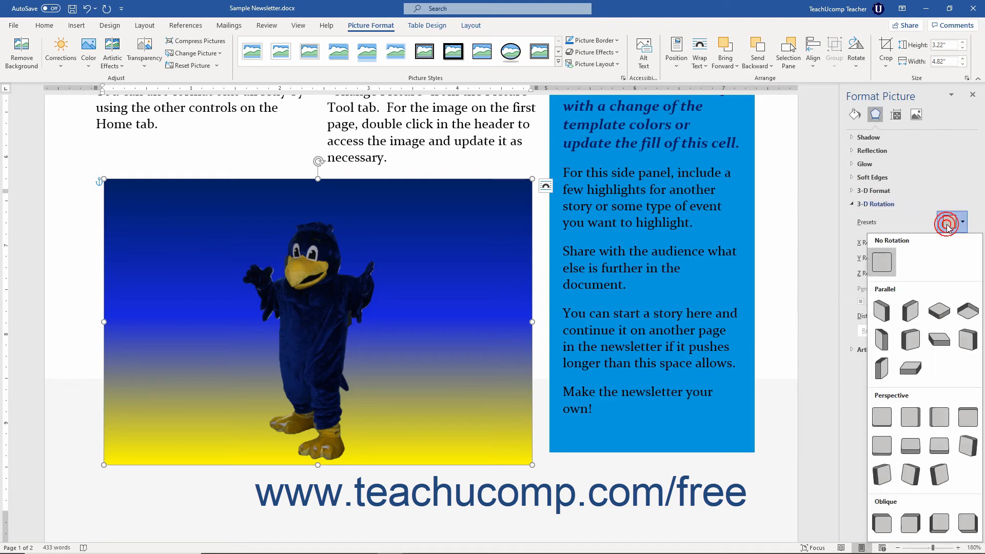
left_click(903, 476)
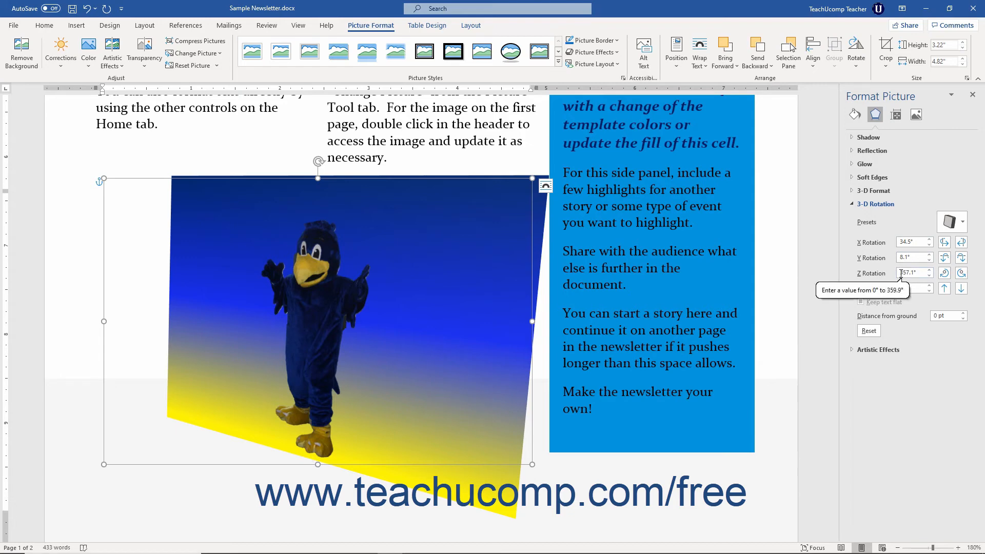
left_click(944, 274)
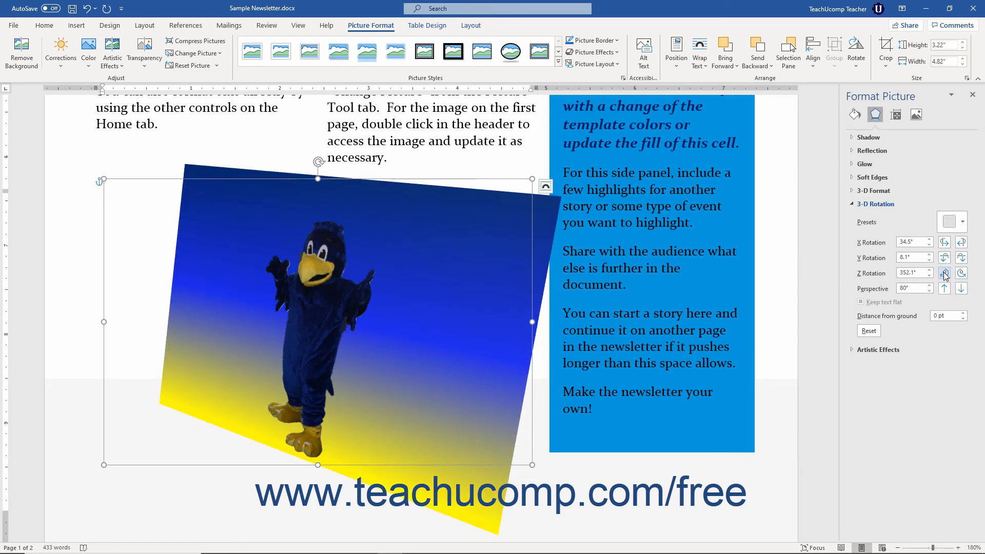
Step: Set the rotated picture's distance from ground to 3.5 pt
left_click(921, 289)
left_click(961, 314)
left_click(961, 314)
left_click(962, 314)
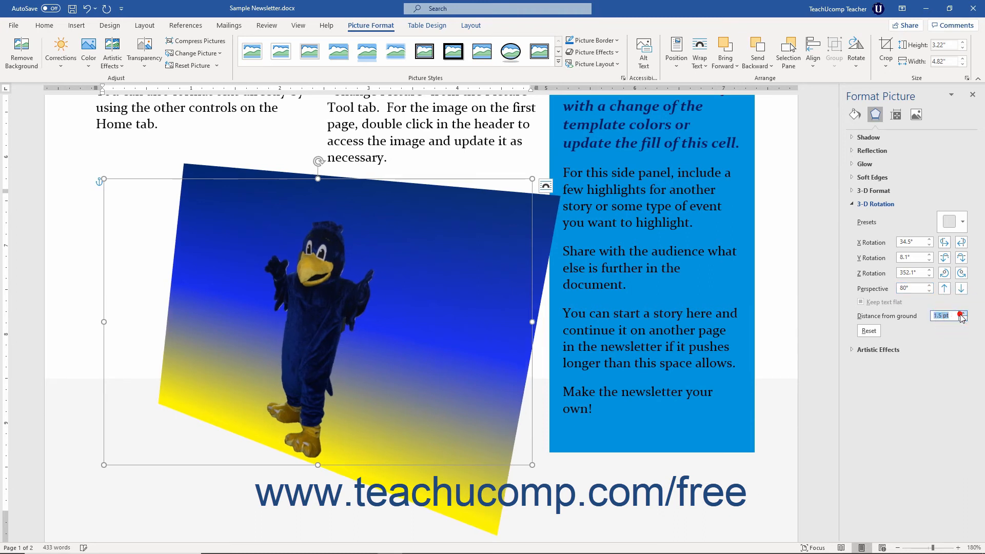
left_click(962, 314)
left_click(962, 314)
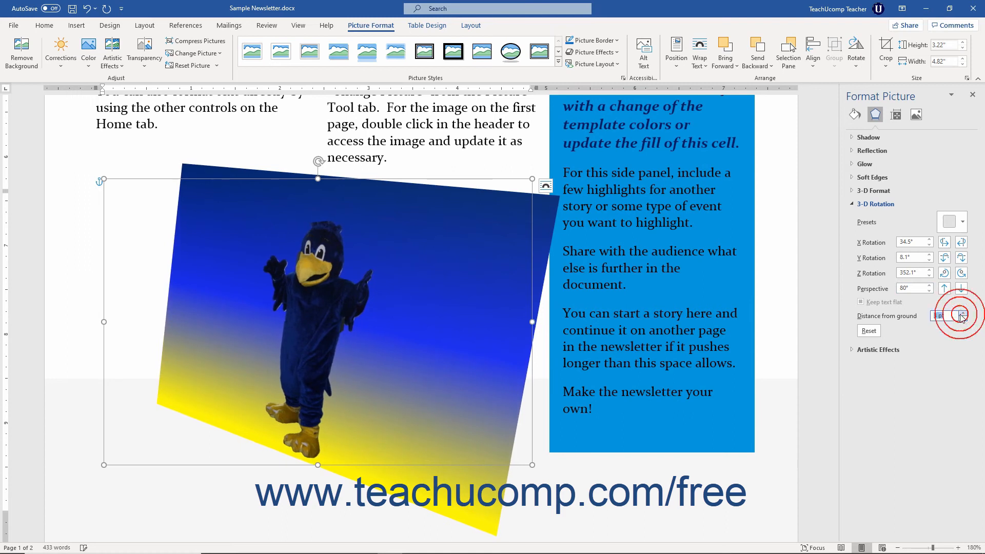
left_click(962, 314)
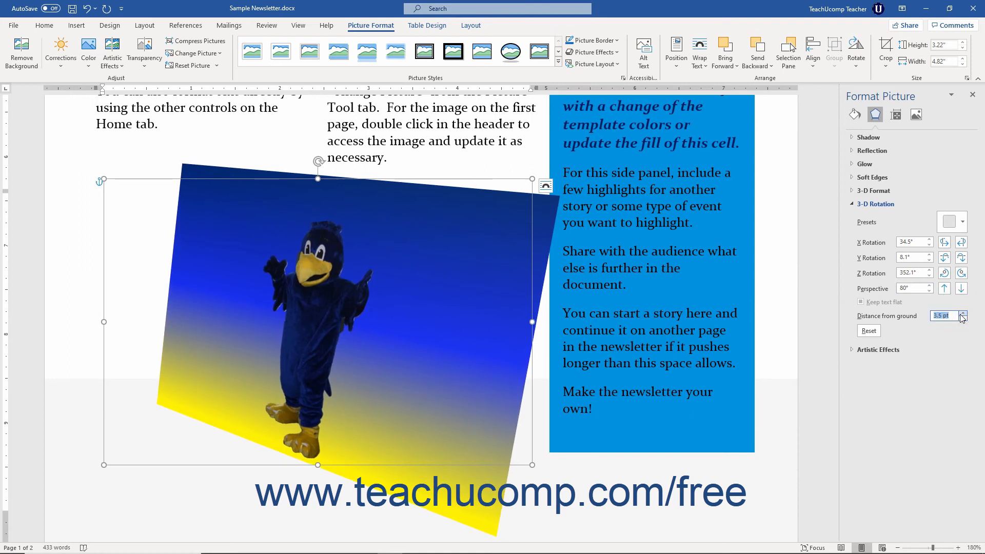
Step: Reset all the 3-D rotation settings of the picture and collapse that section
left_click(869, 332)
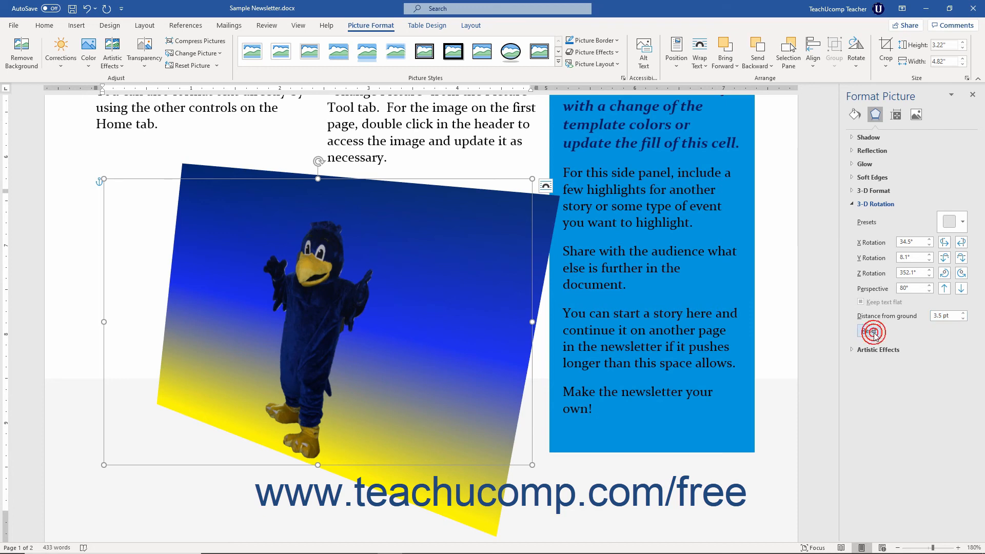
left_click(854, 205)
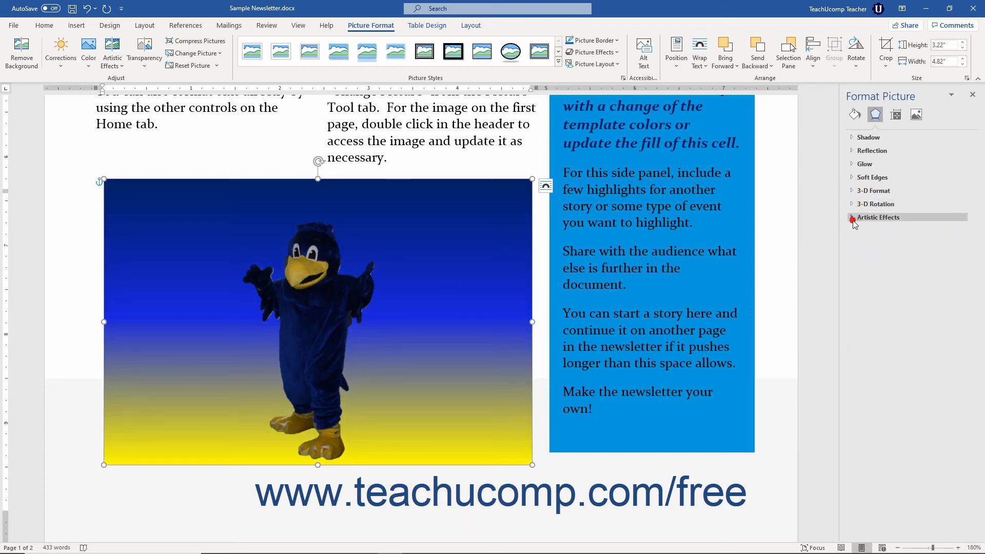
Step: Apply the last artistic effect in the gallery to the picture
left_click(854, 219)
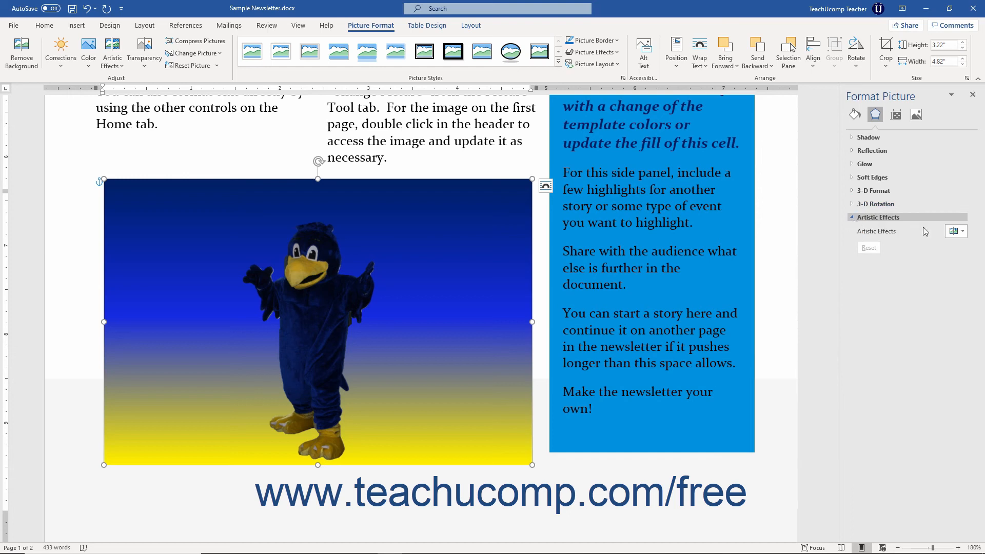
left_click(956, 232)
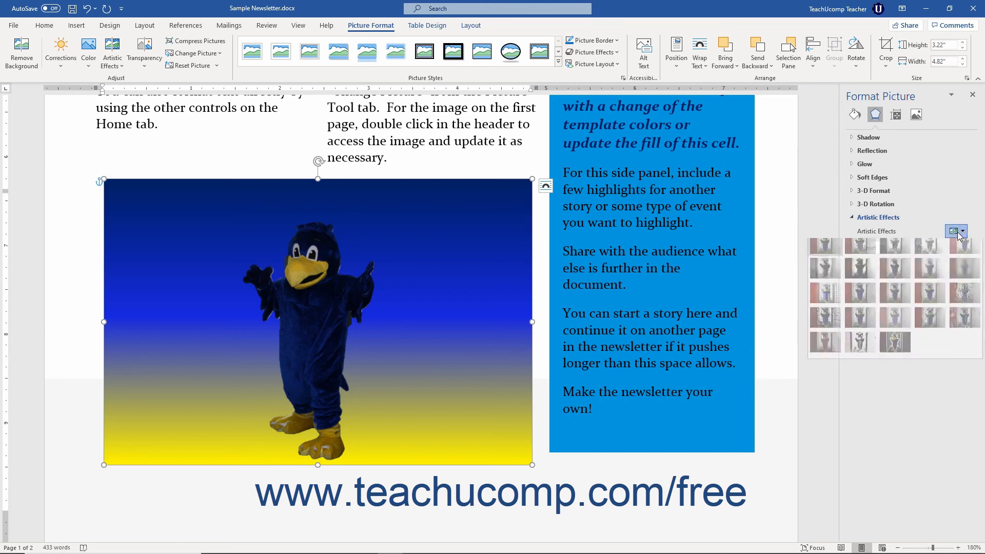
left_click(895, 349)
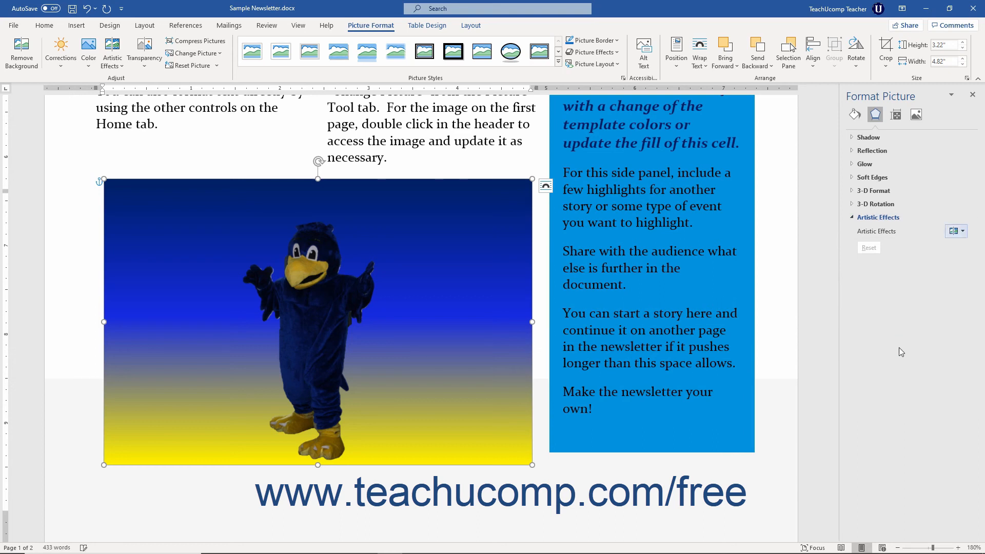
Step: Switch the picture to the fourth artistic effect in the gallery's fourth row, with 1% transparency and a scaling of 35
left_click(951, 232)
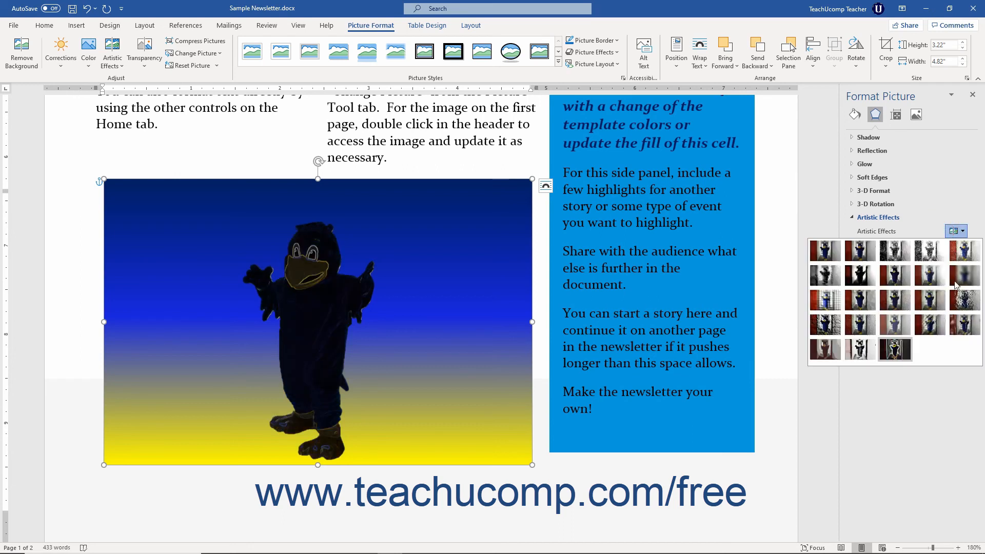
left_click(940, 327)
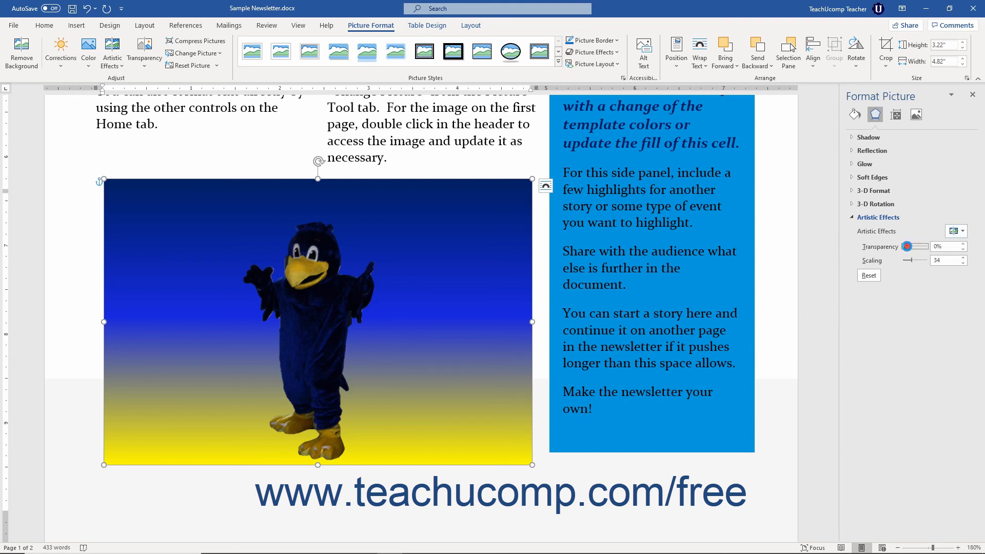
left_click(905, 246)
left_click_drag(907, 246, 911, 252)
left_click(915, 260)
left_click_drag(915, 260, 916, 263)
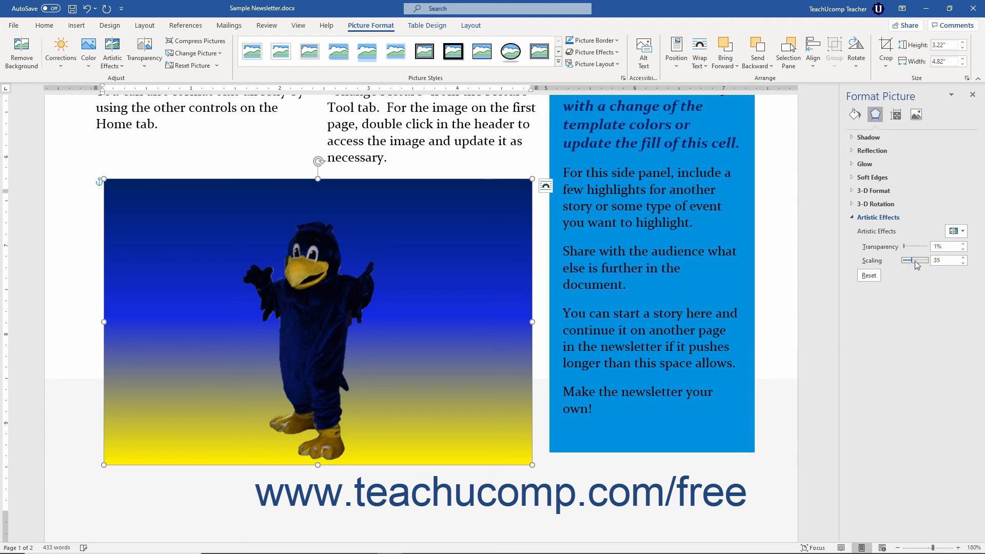
Step: Reset the picture's artistic effect
left_click(874, 277)
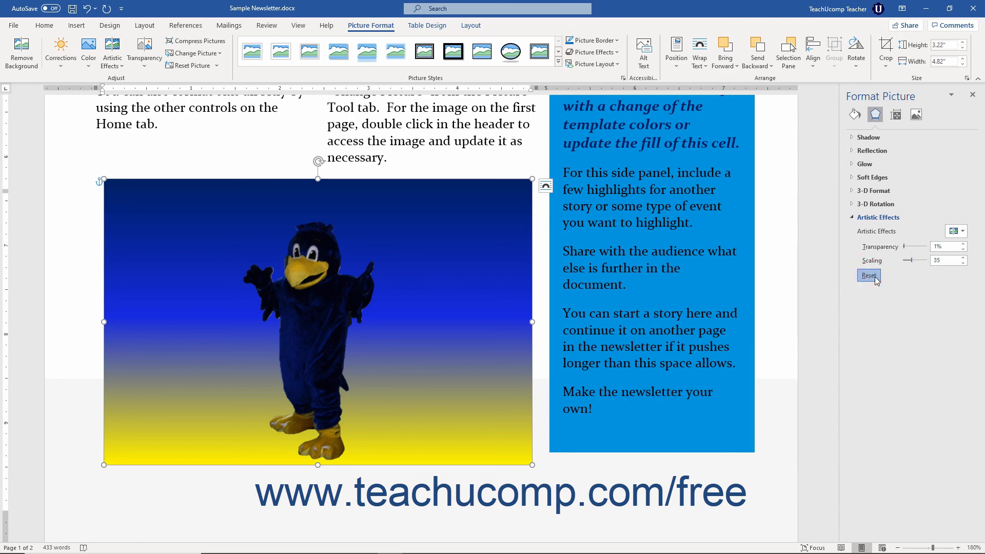